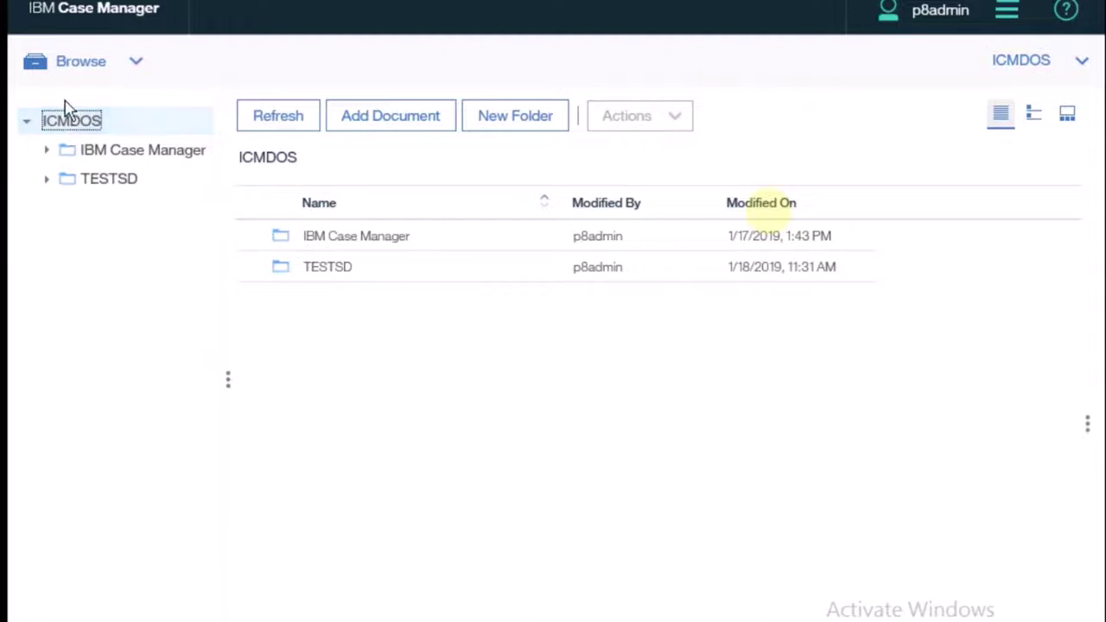
Add a new Folder-class folder named 'Dev' directly under the ICMDOS repository root
left_click(77, 67)
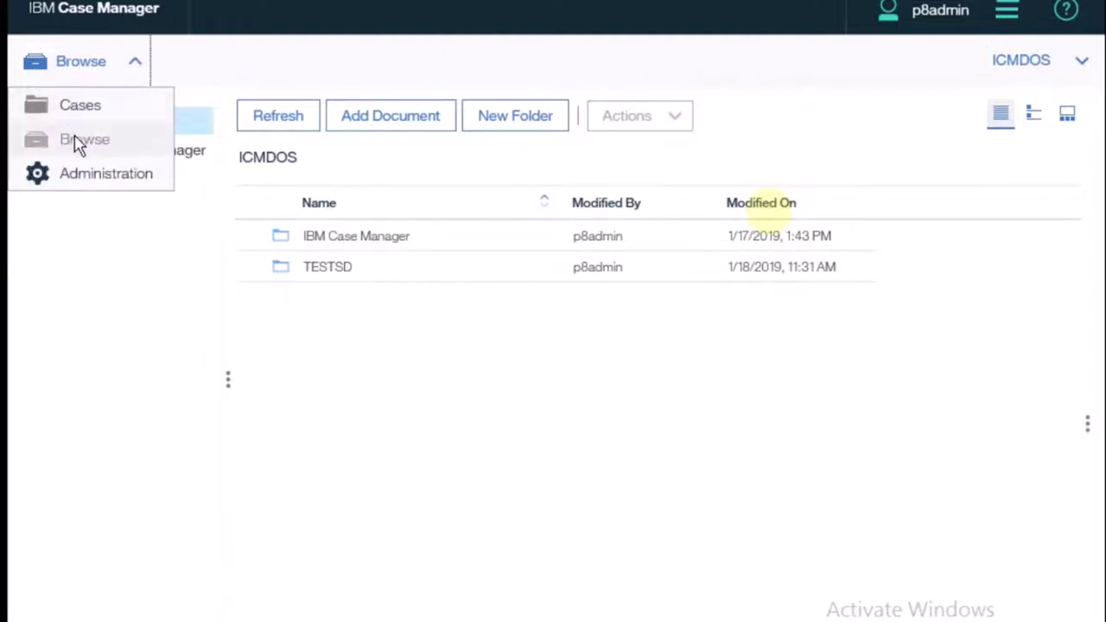
left_click(81, 336)
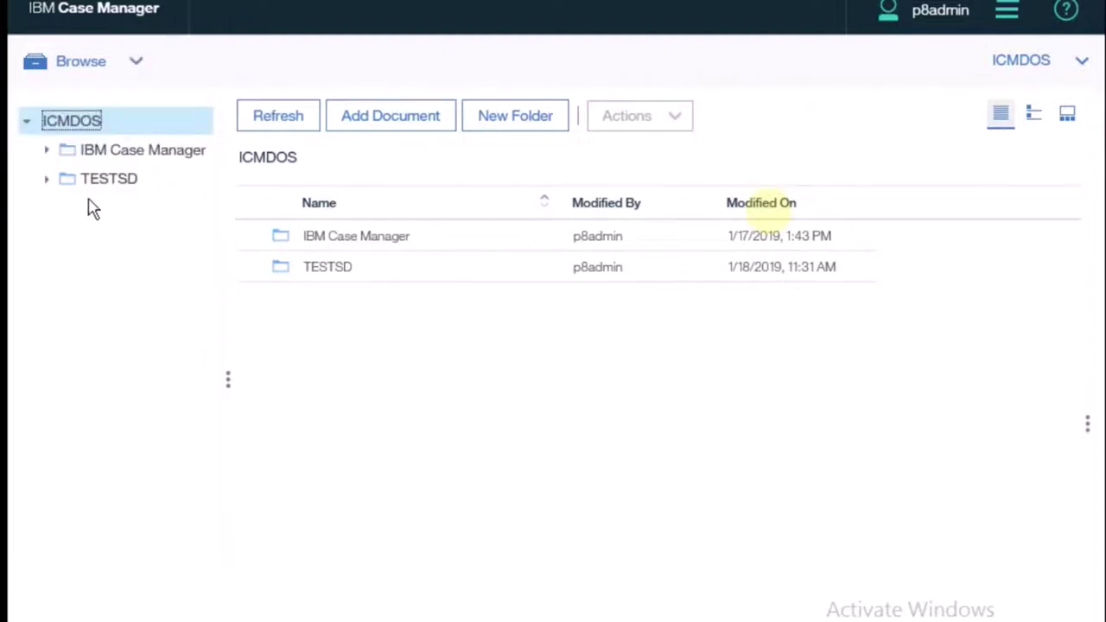
right_click(82, 127)
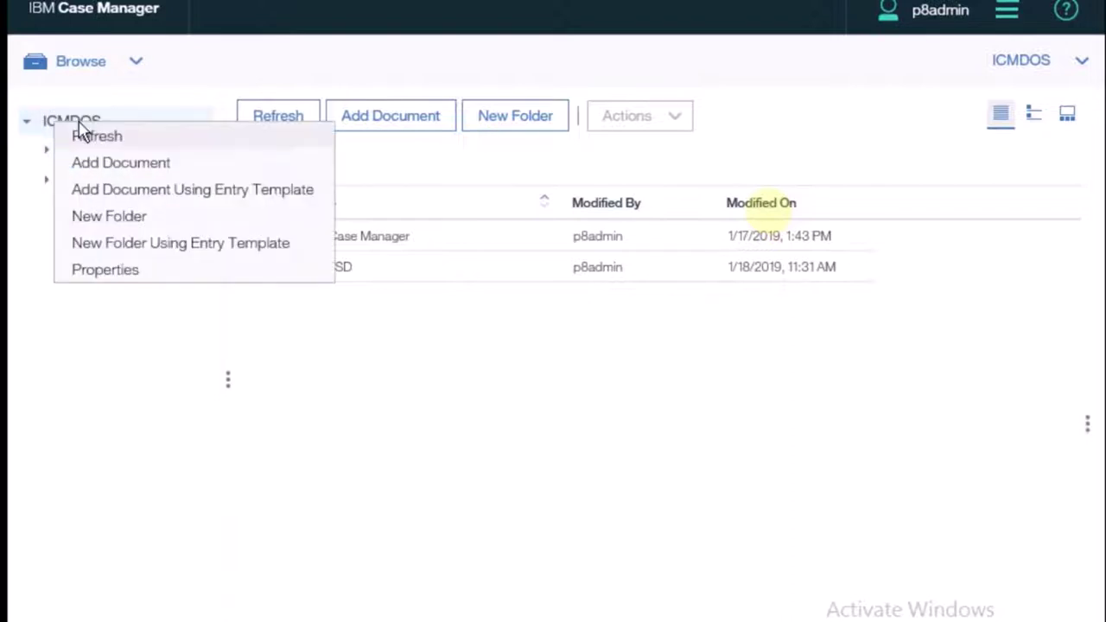
left_click(131, 217)
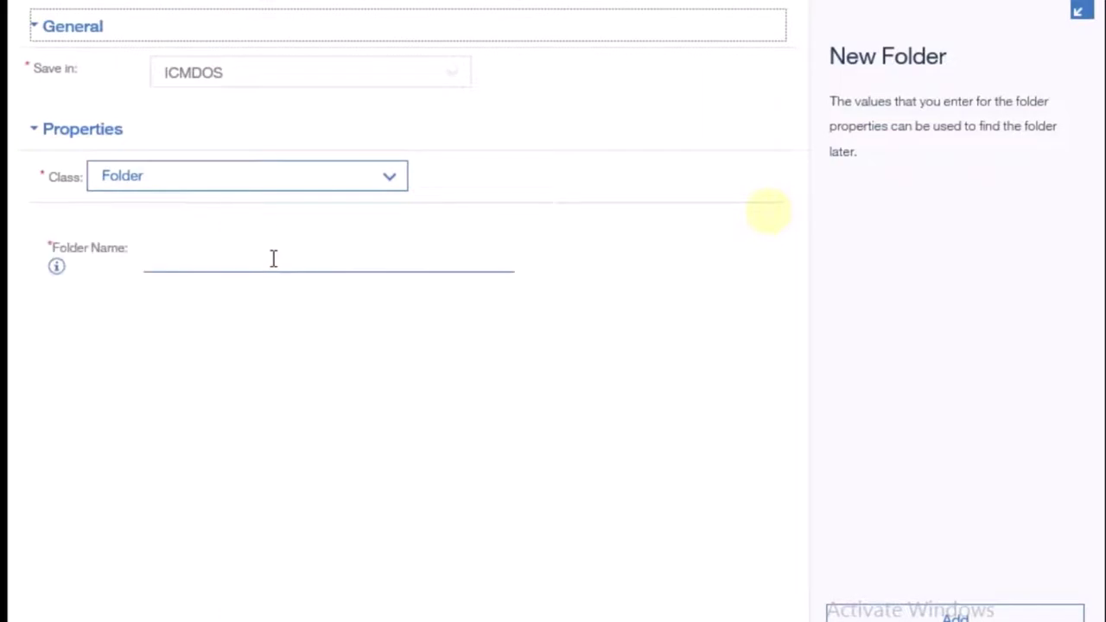
left_click(273, 259)
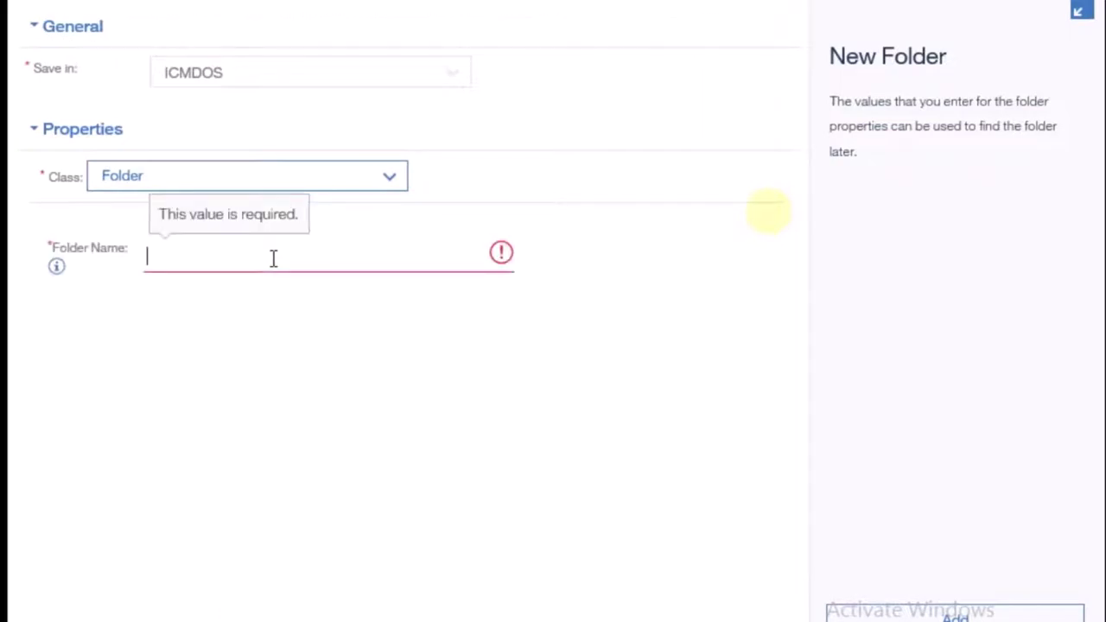
type("Dev")
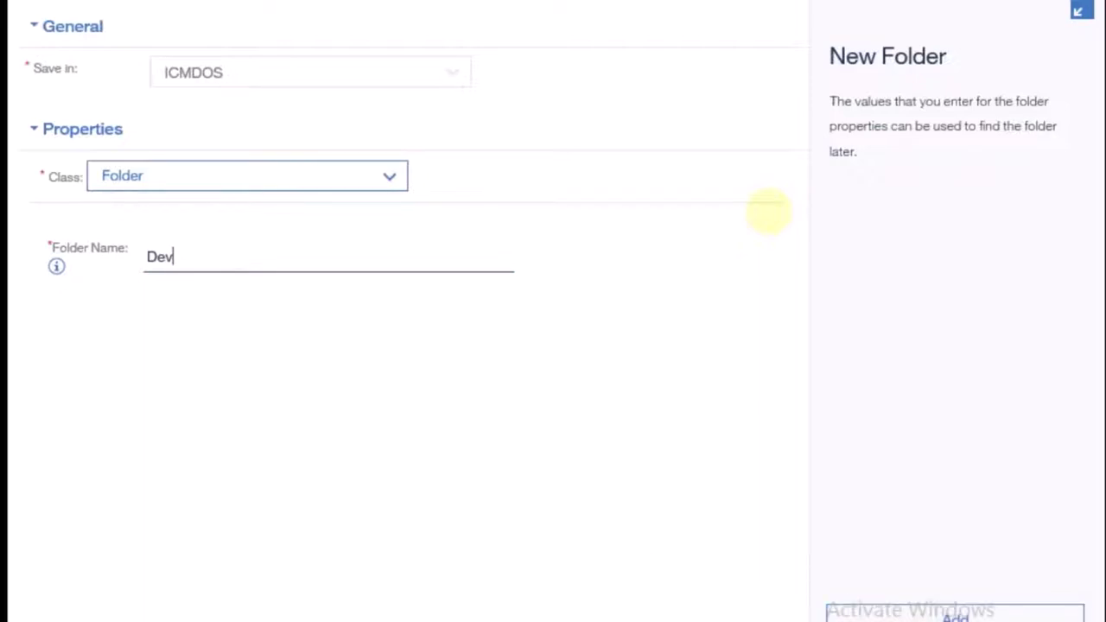
left_click(200, 189)
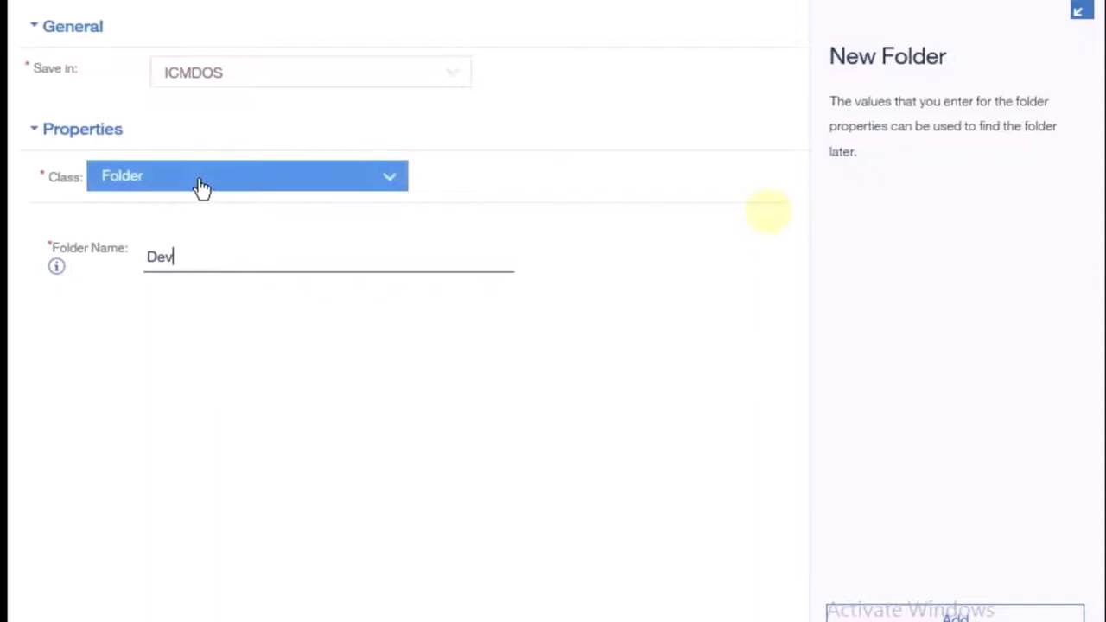
left_click(199, 188)
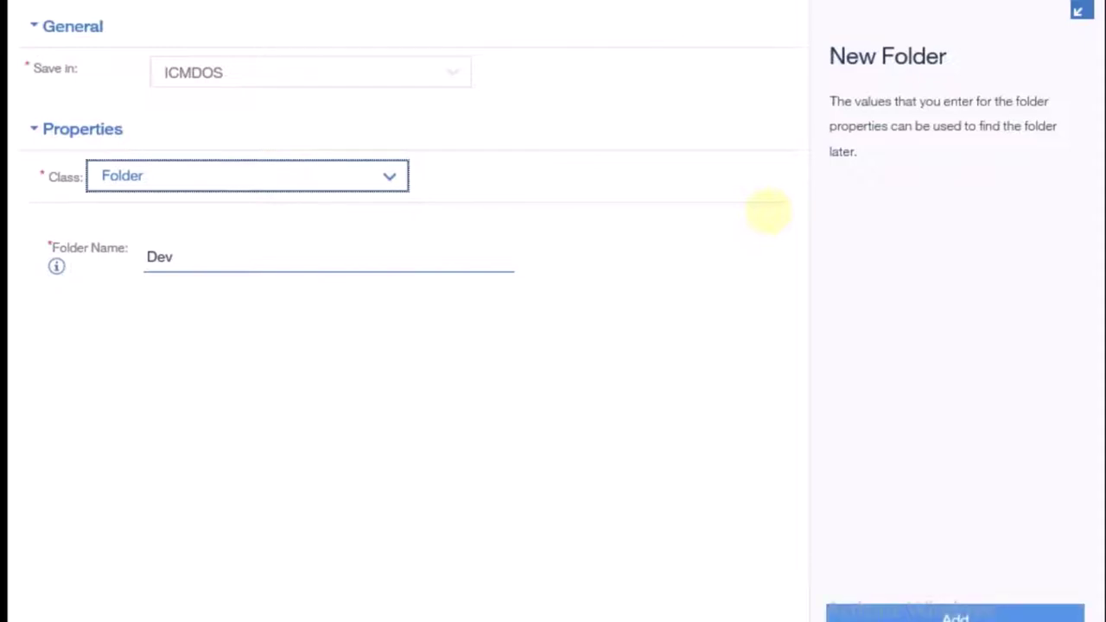
left_click(915, 618)
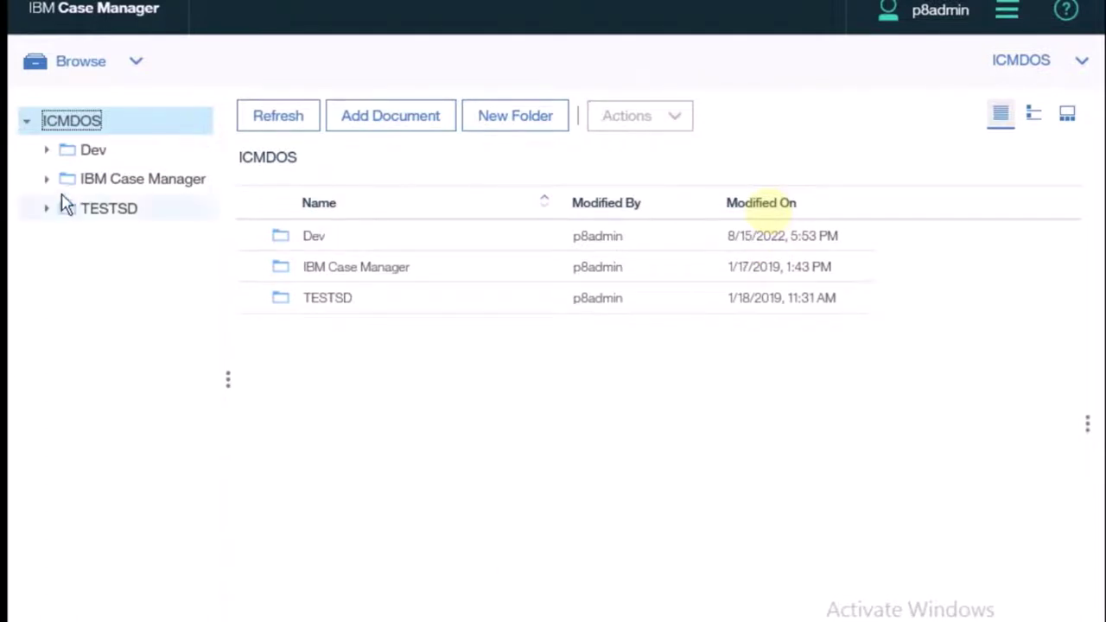
Open the Dev folder from the tree and refresh its empty contents listing
left_click(83, 150)
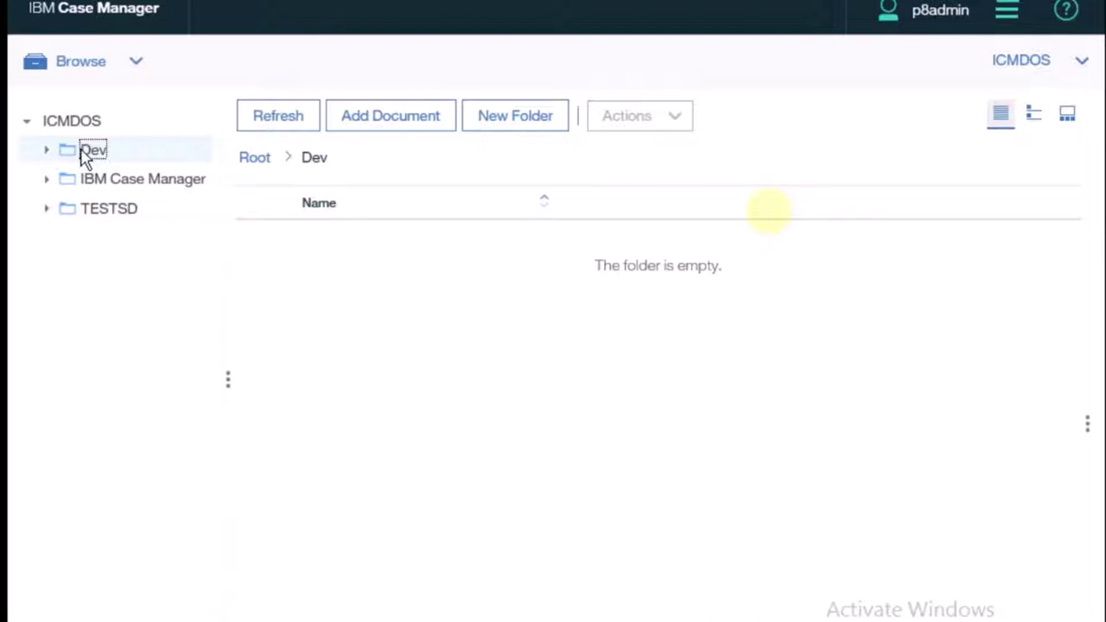
right_click(85, 156)
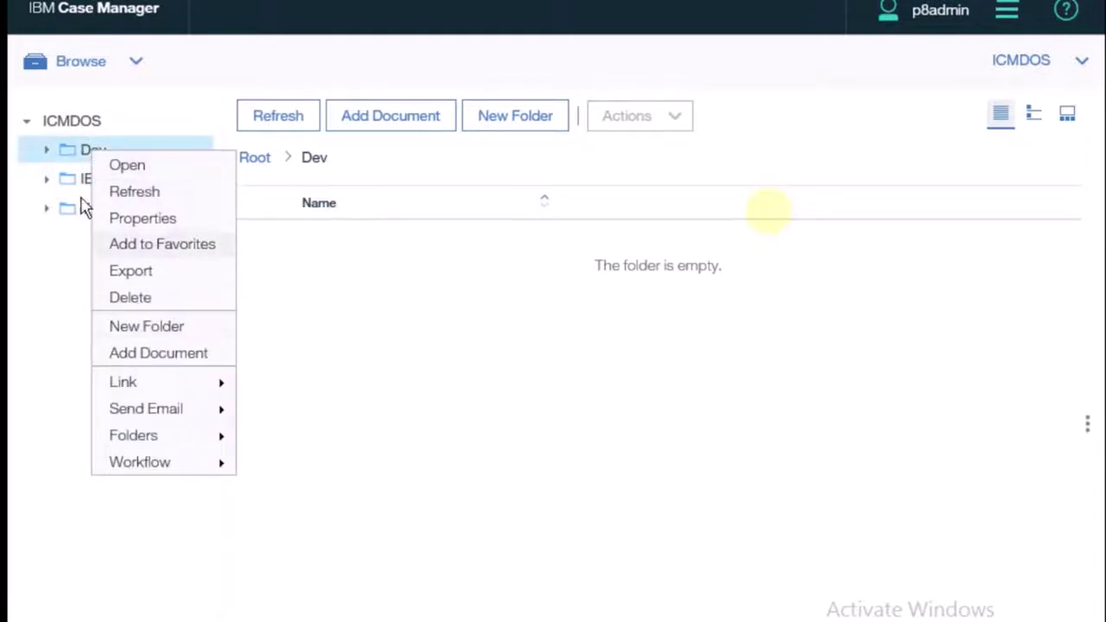
left_click(298, 308)
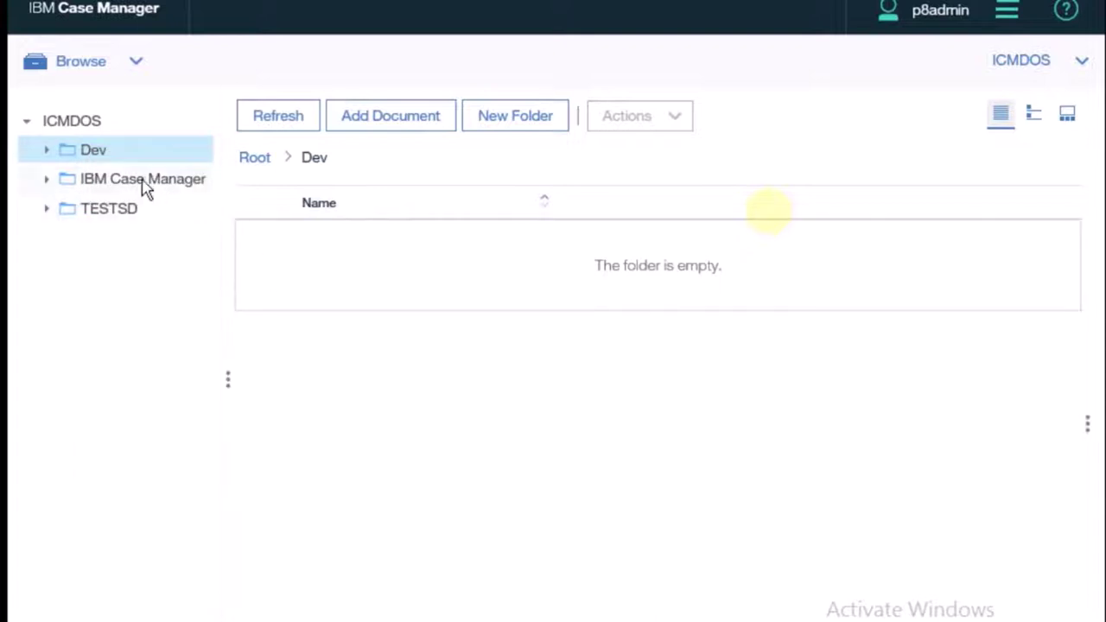
left_click(109, 161)
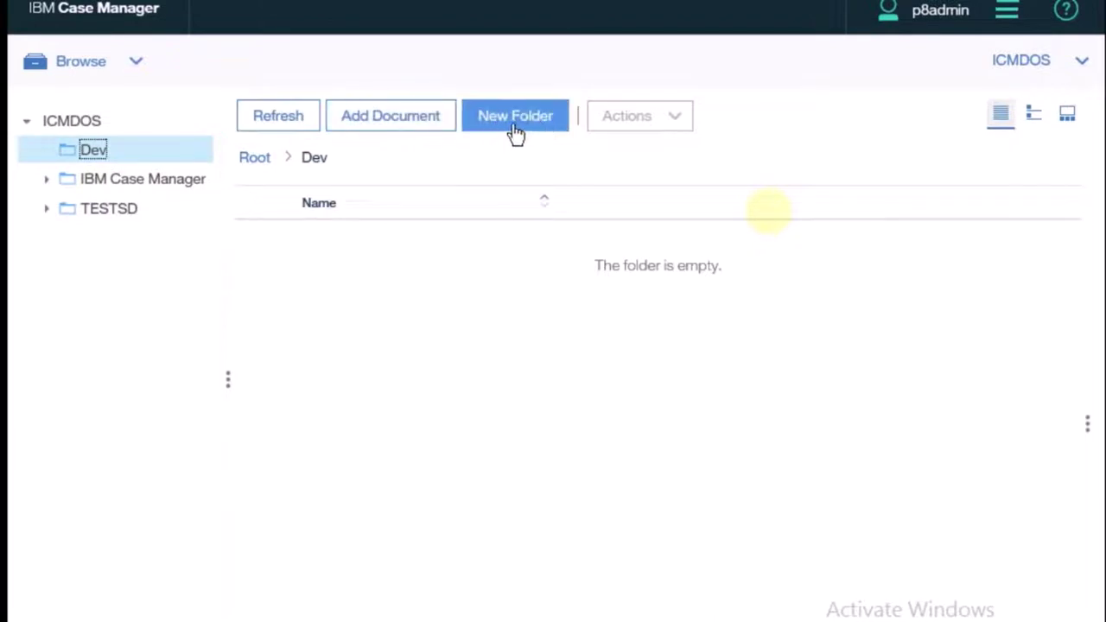
left_click(281, 118)
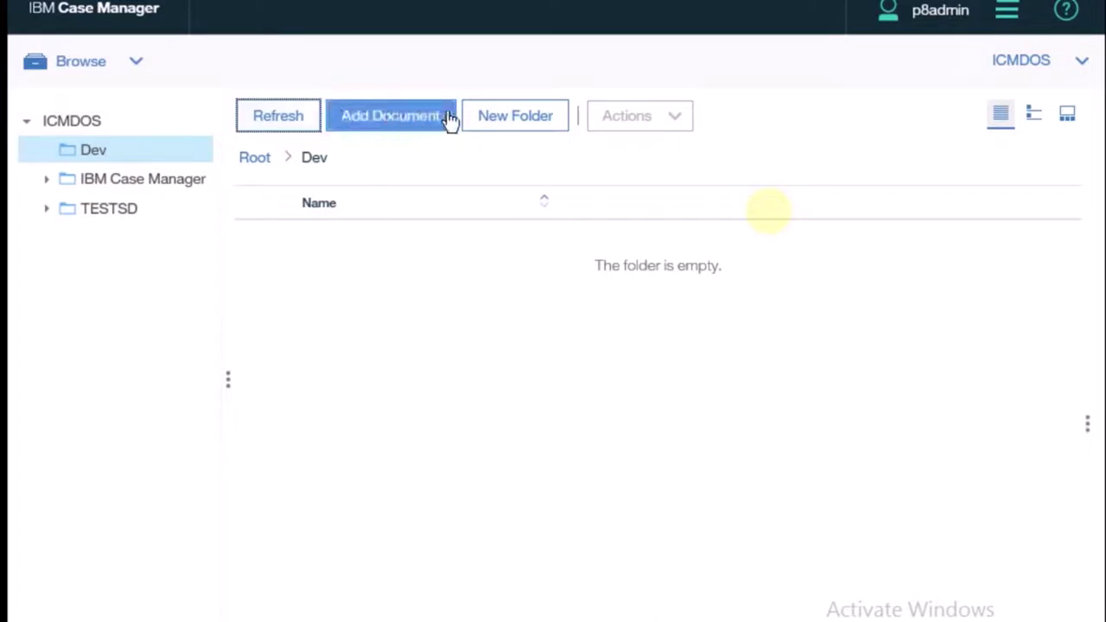
Add a new subfolder named 'Test1' inside the Dev folder
left_click(510, 123)
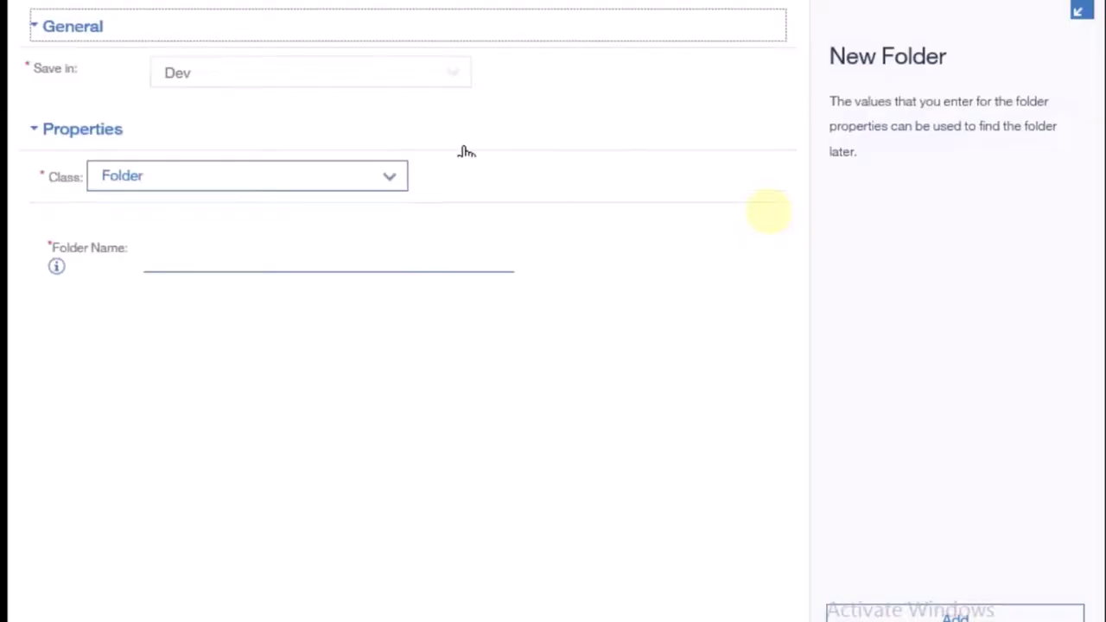
left_click(223, 257)
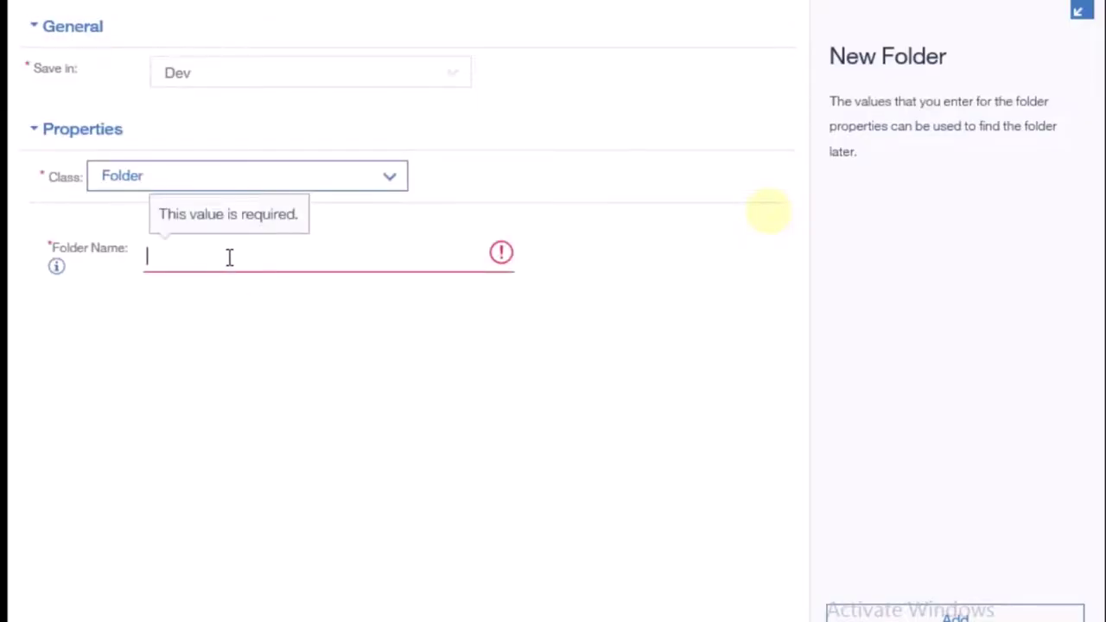
type("Test1")
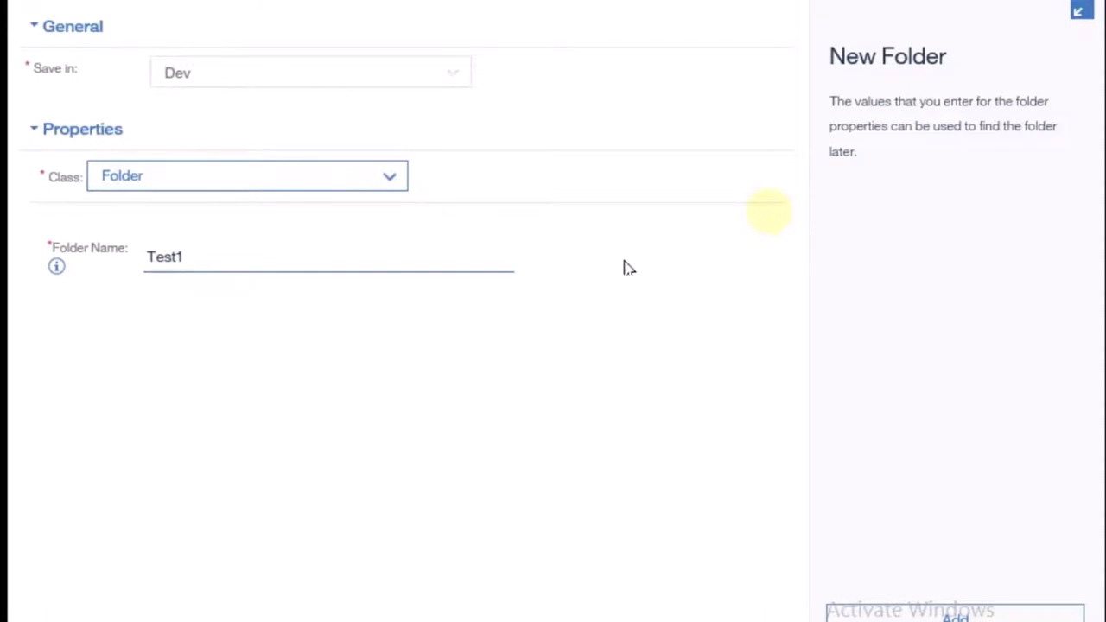
left_click(932, 611)
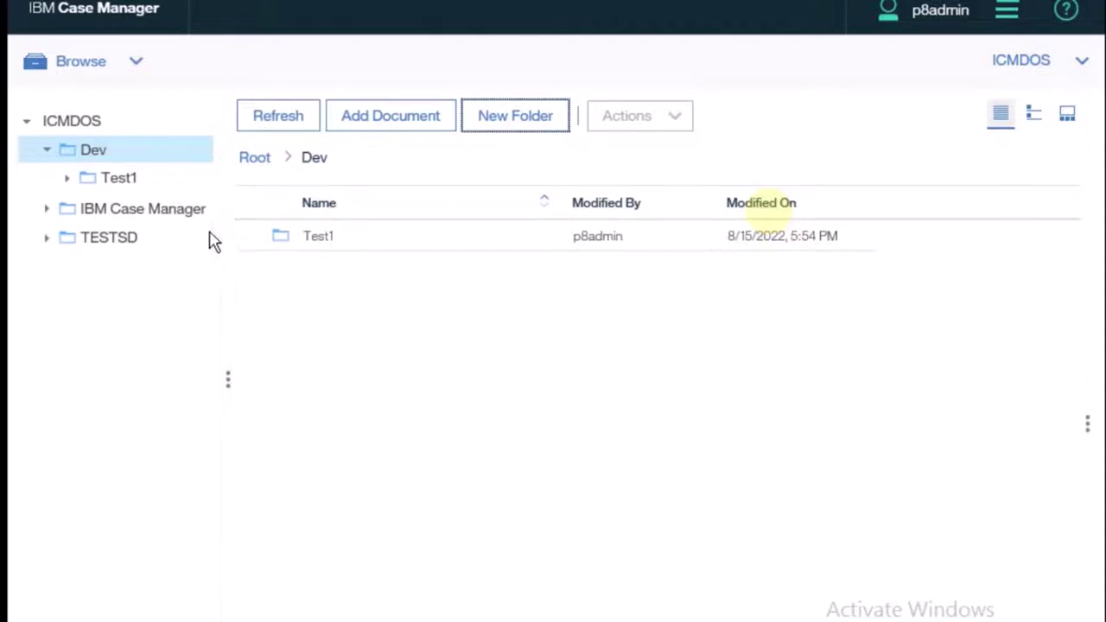
Open Test1 and start adding a document, with Save in set to Test1
left_click(372, 237)
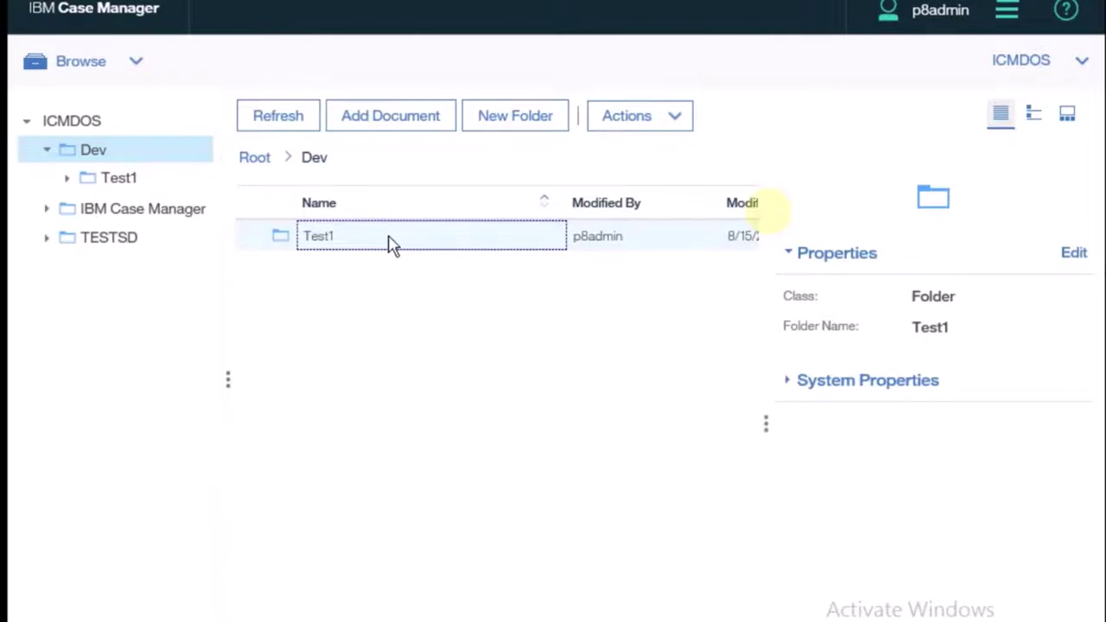
double_click(388, 242)
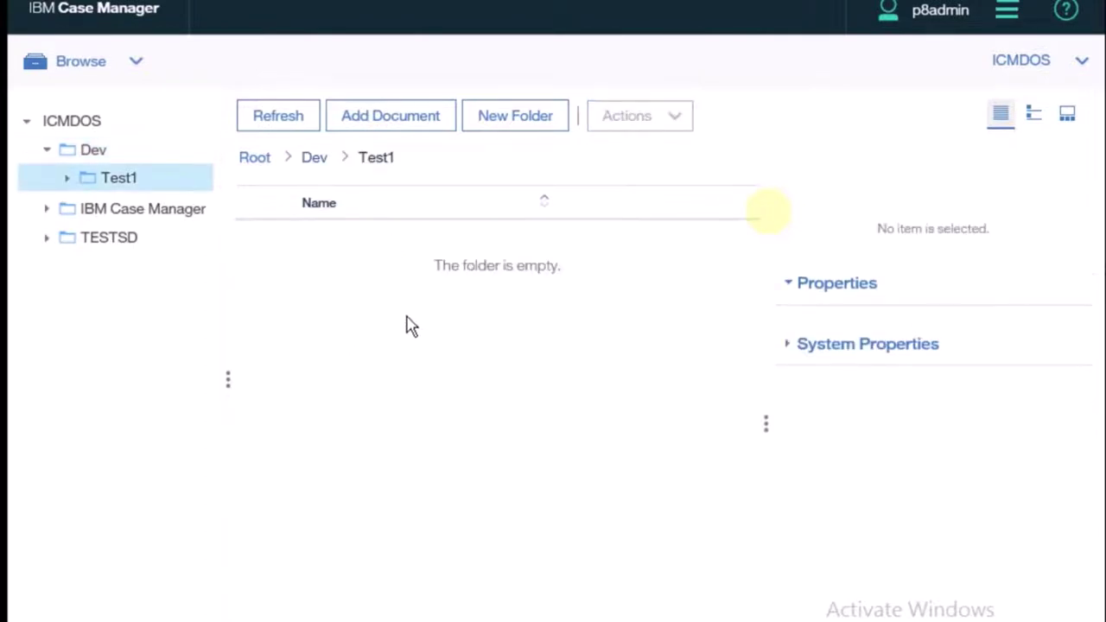
left_click(370, 134)
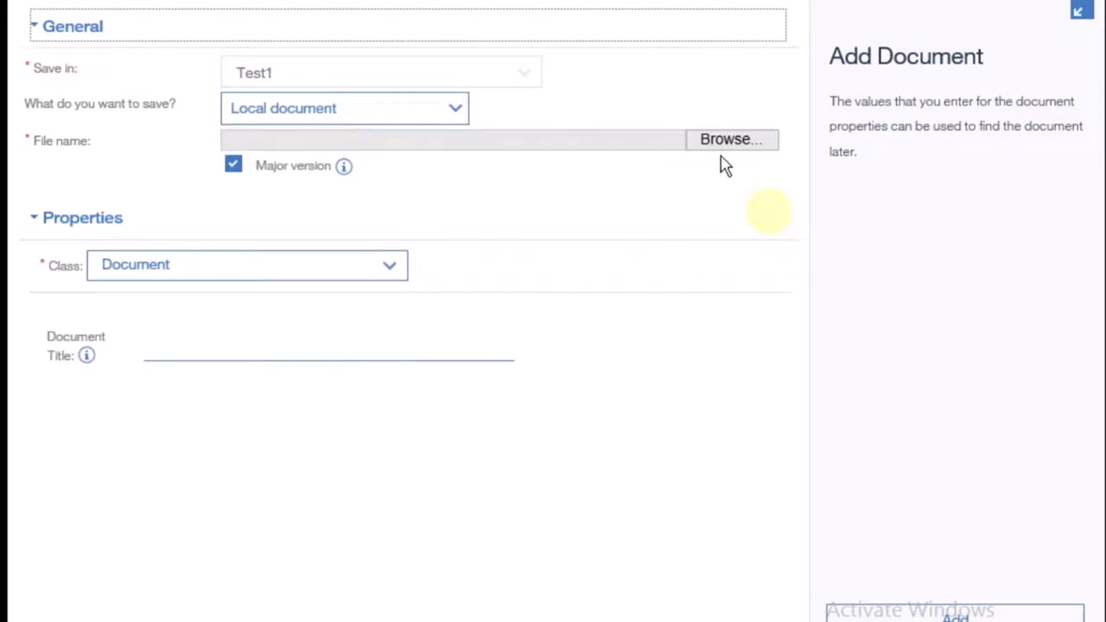
Upload local file CCITT_1.TIF into Test1 as a Document titled 'CCITT_1.TIF'
left_click(730, 148)
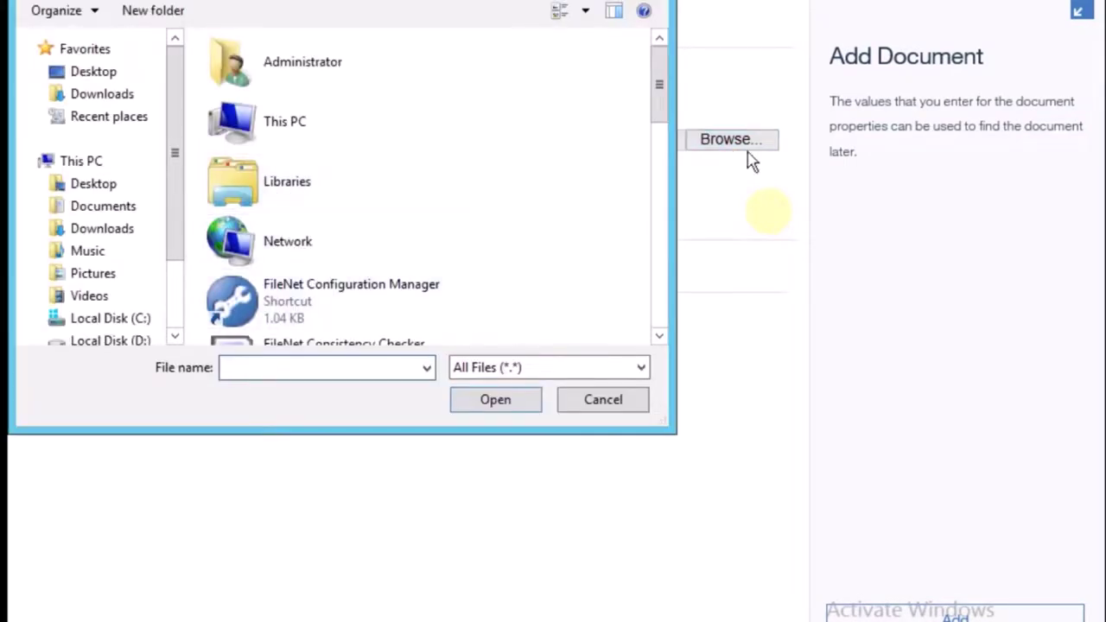
left_click_drag(662, 84, 655, 201)
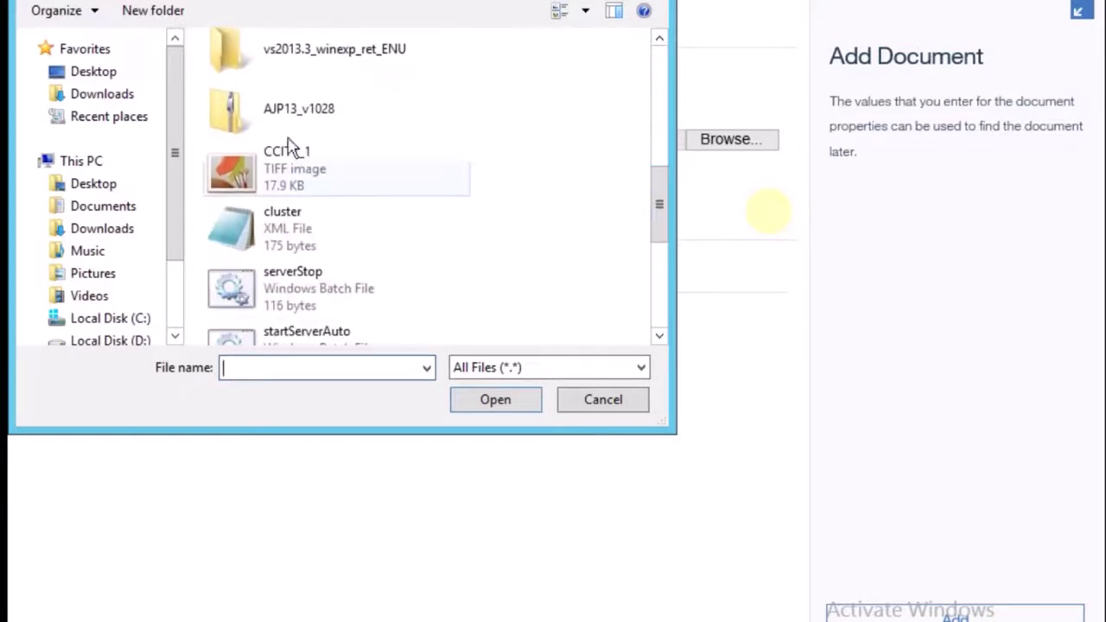
left_click(261, 173)
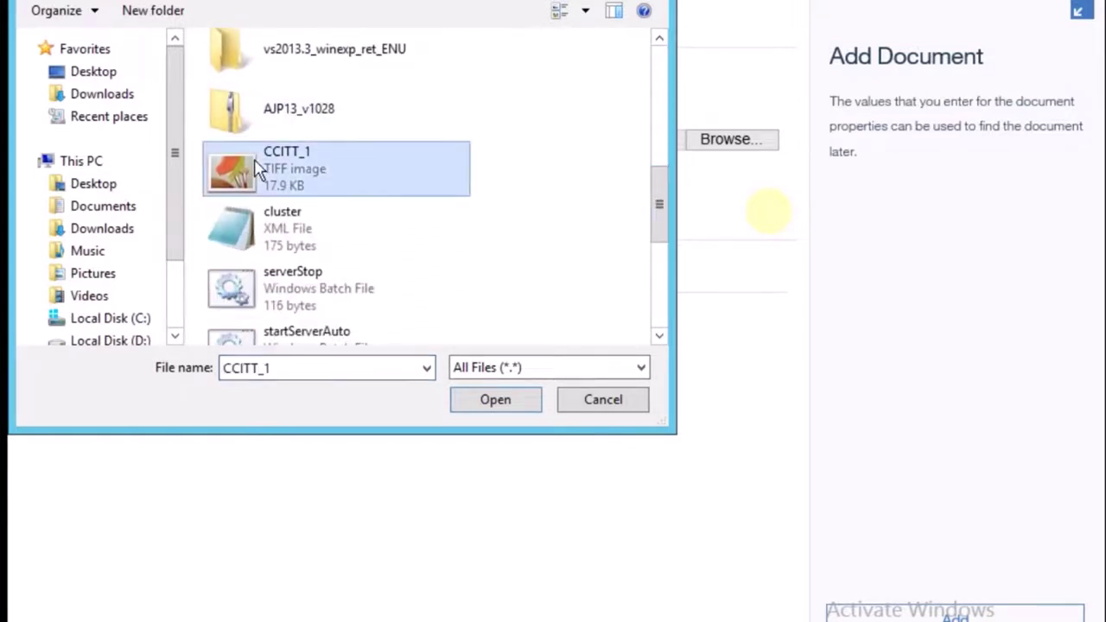
left_click(460, 405)
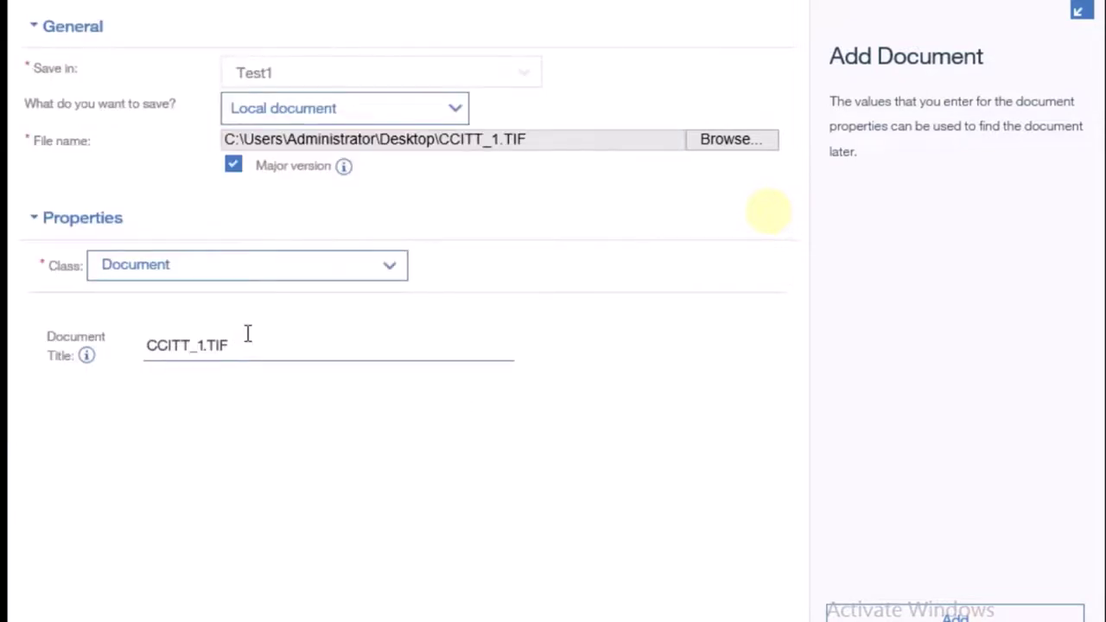
left_click(249, 337)
left_click(99, 265)
left_click_drag(149, 345, 234, 350)
left_click(233, 350)
key("Return")
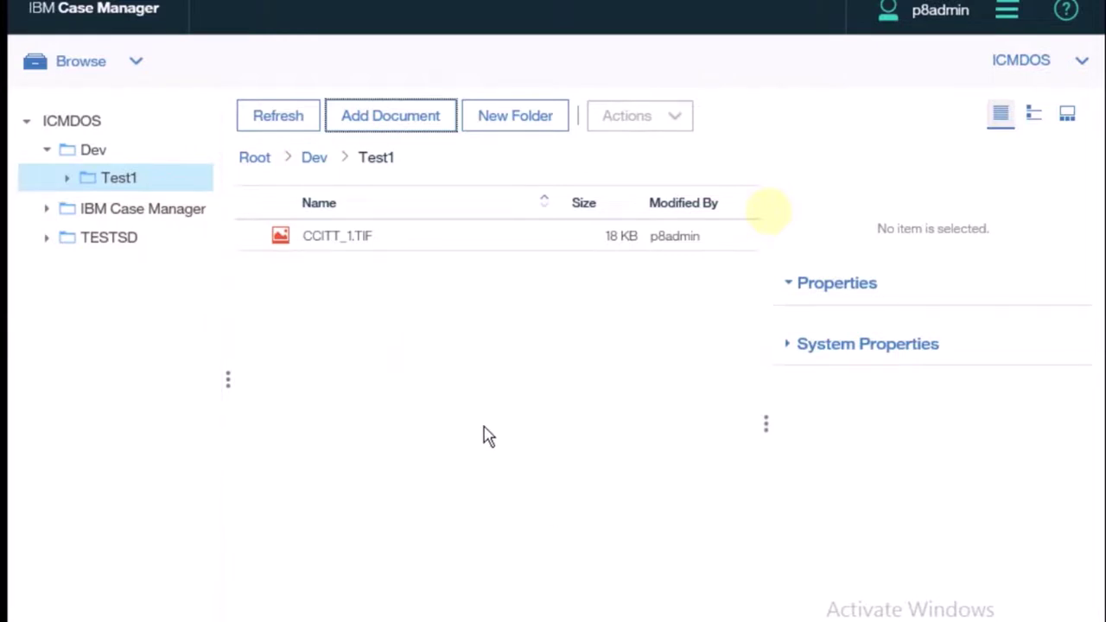
Select CCITT_1.TIF in the Test1 list to show its properties
double_click(374, 163)
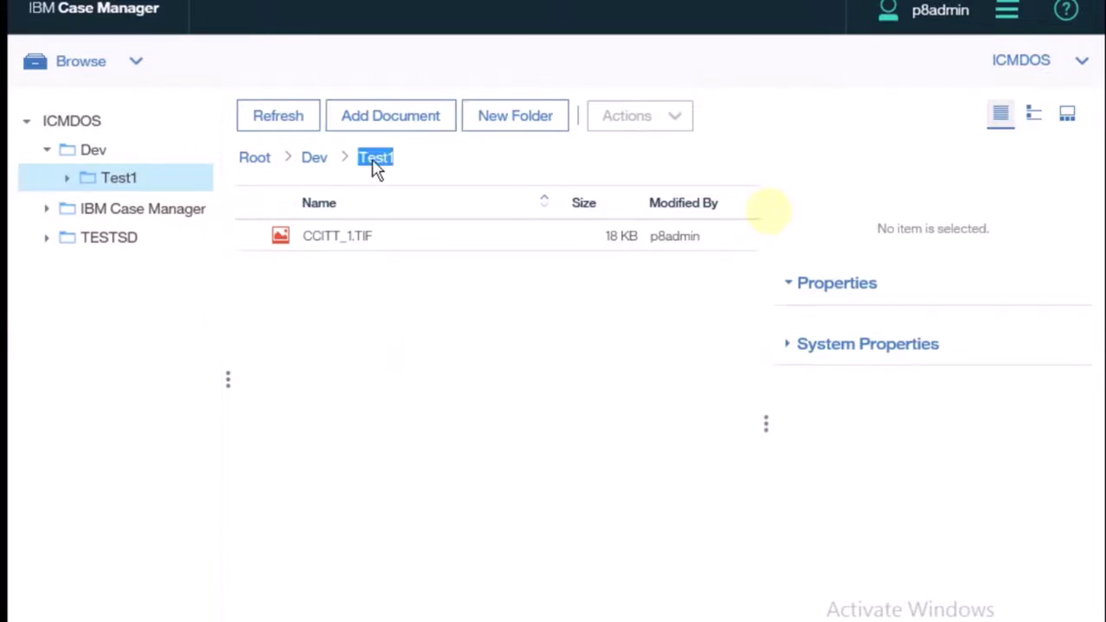
left_click(408, 337)
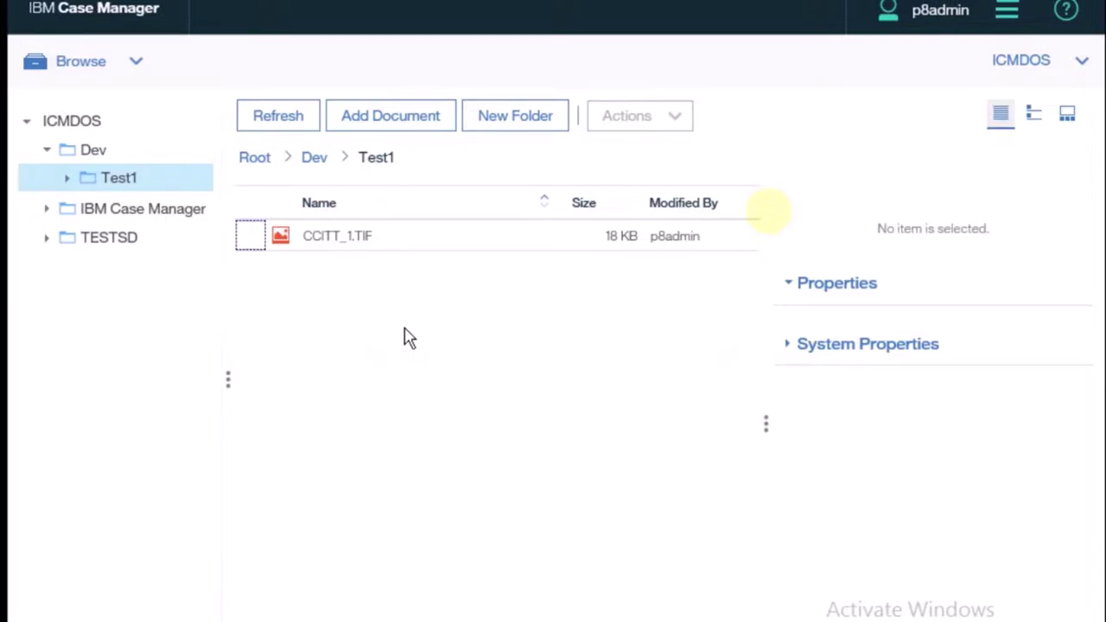
left_click(458, 244)
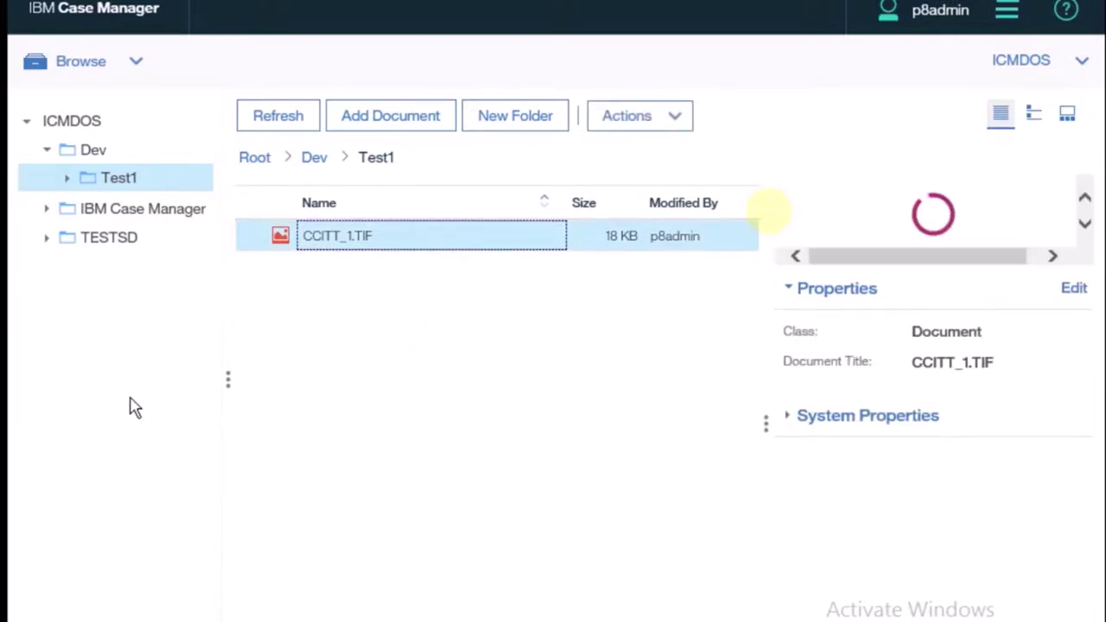
Browse the tree through ICMDOS > Dev > Test1 and preview CCITT_1.TIF
left_click(70, 122)
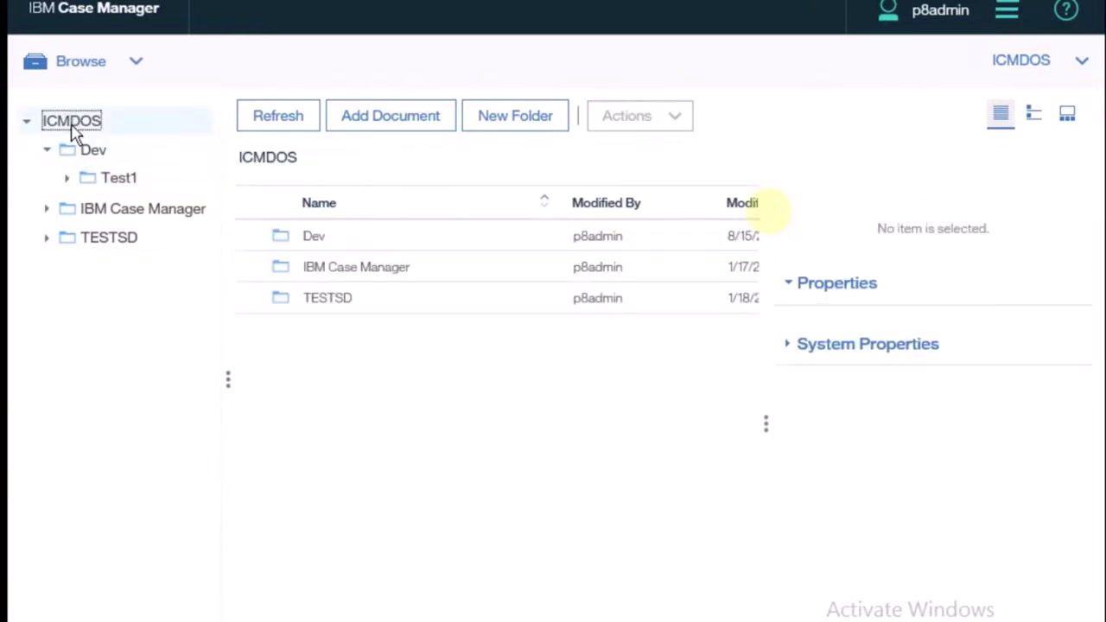
left_click(49, 152)
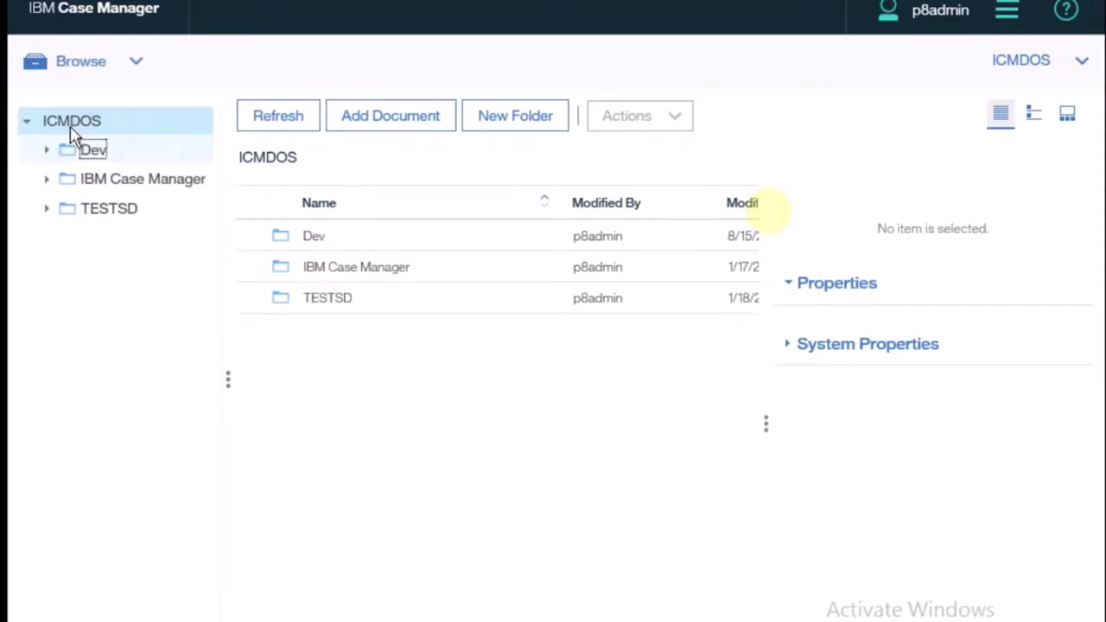
left_click(68, 126)
left_click(95, 152)
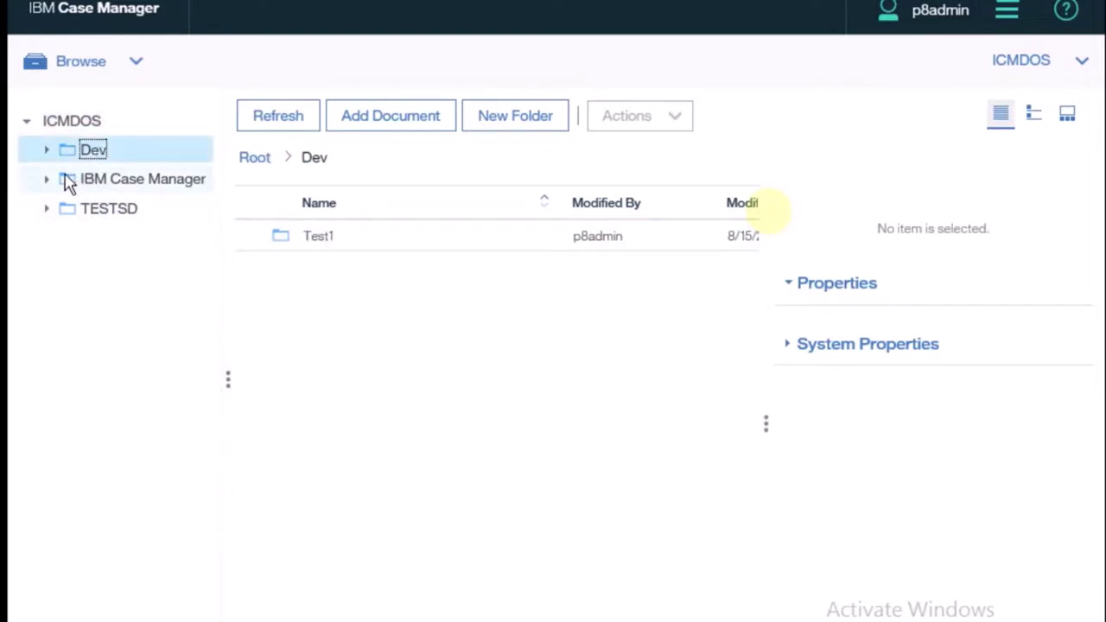
left_click(47, 154)
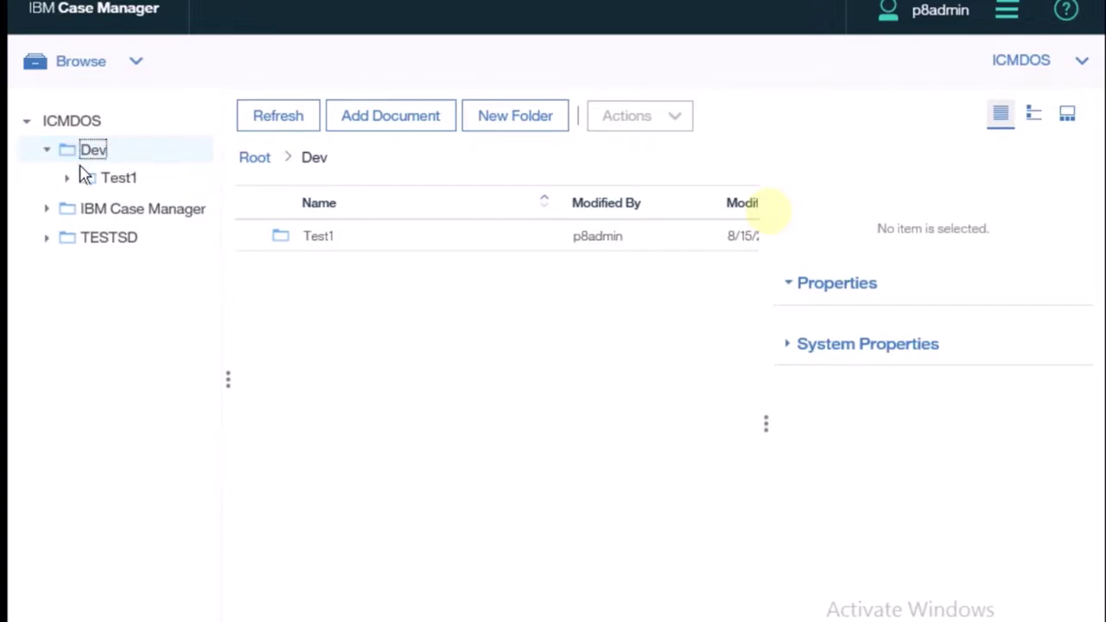
left_click(110, 181)
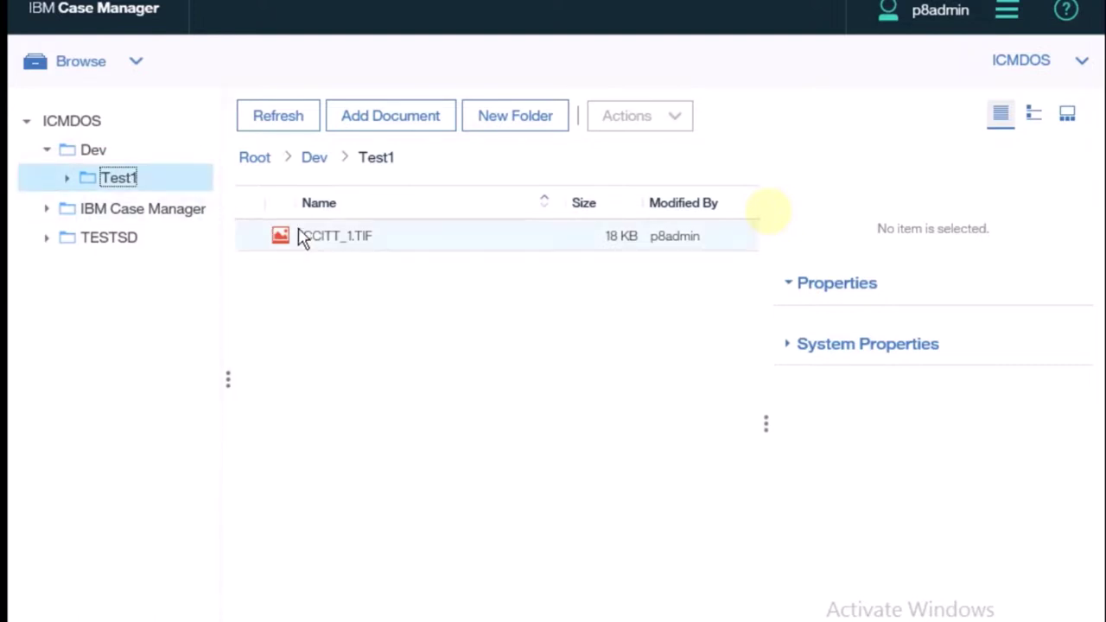
left_click(325, 231)
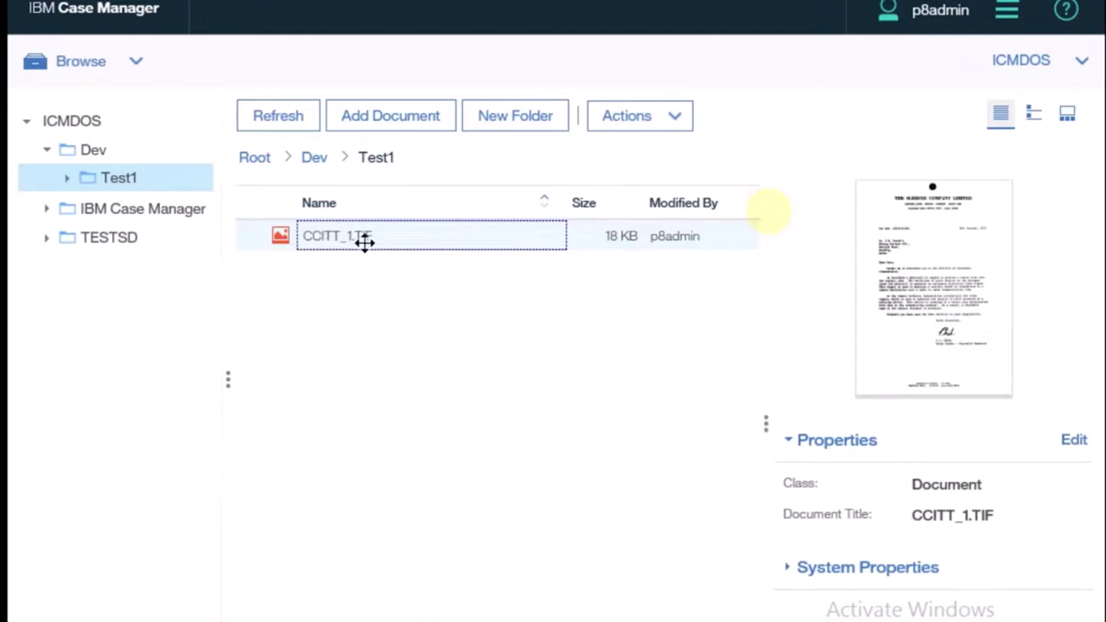
Collapse and re-expand Dev in the folder tree so Test1 shows again
double_click(121, 151)
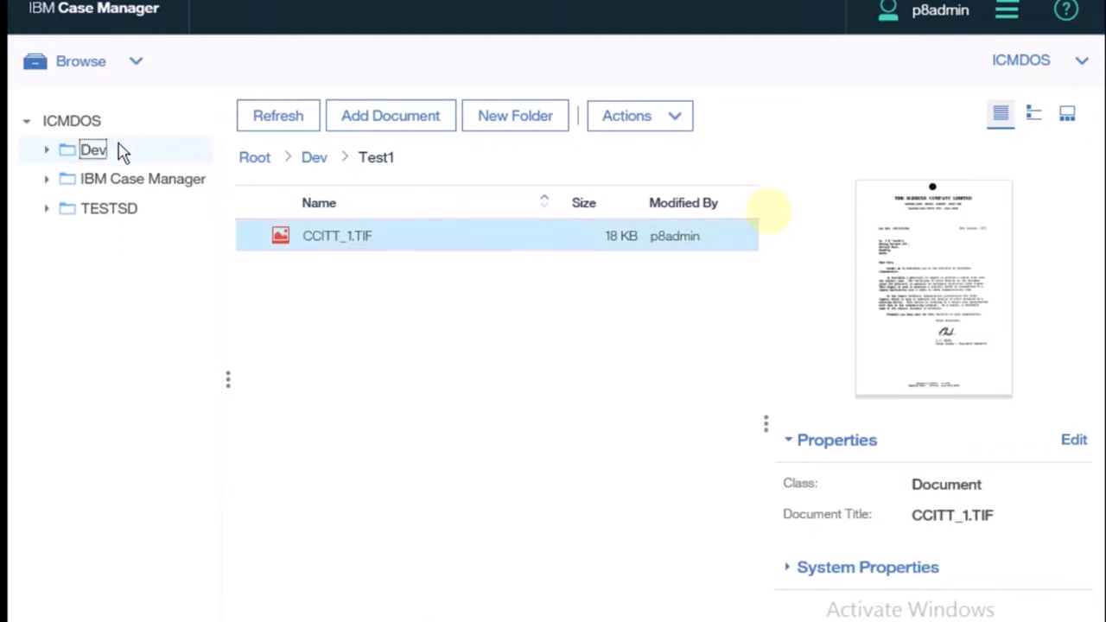
double_click(121, 151)
double_click(79, 159)
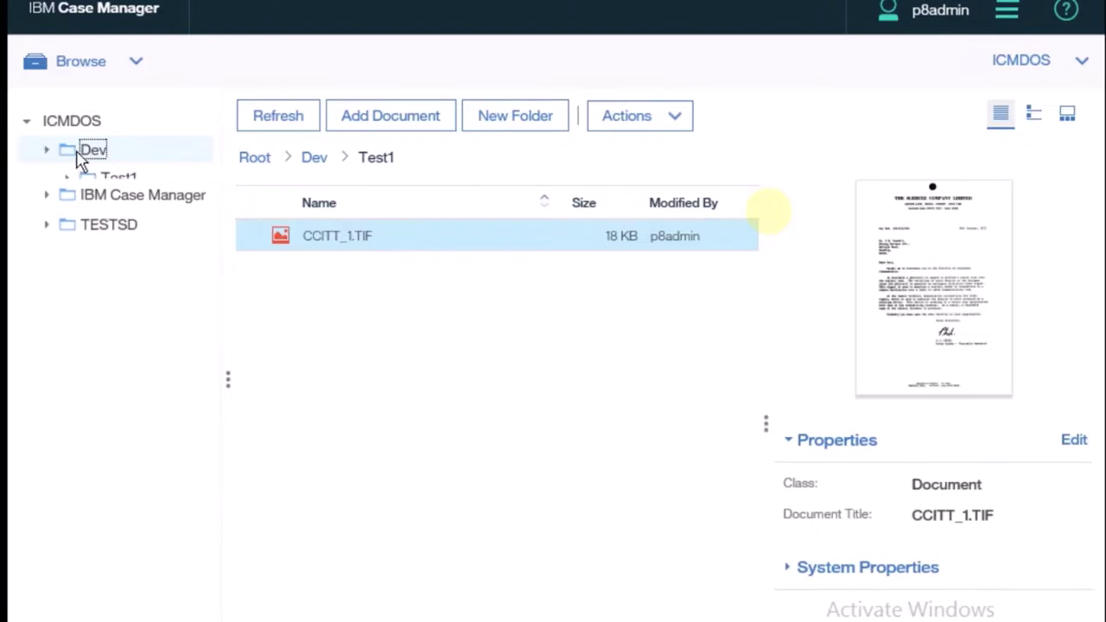
double_click(82, 158)
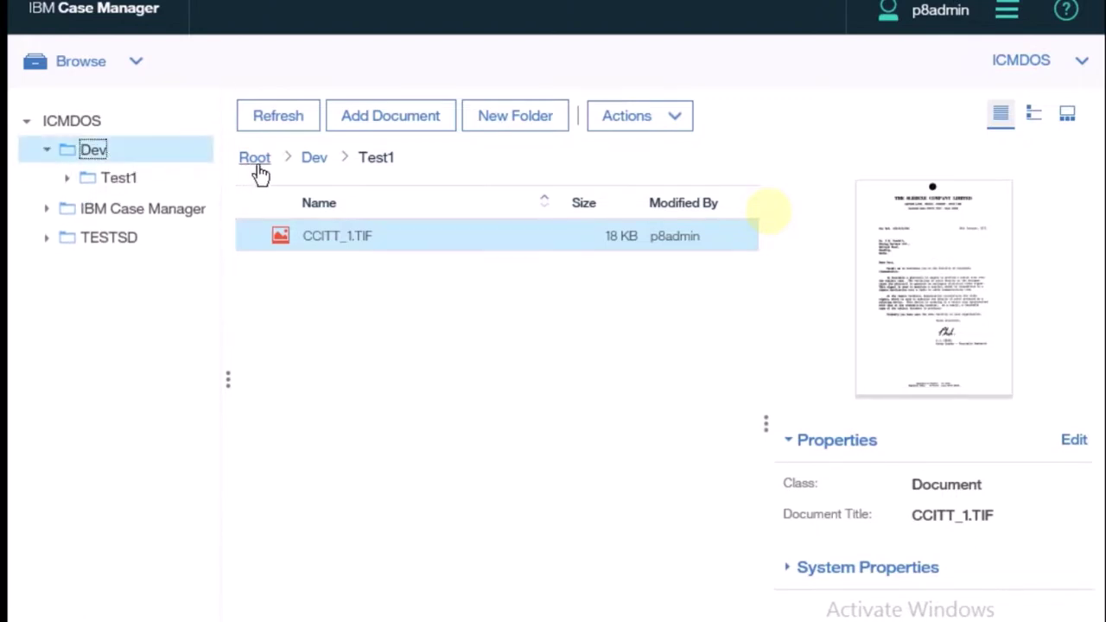
Return to Dev and add Desktop\cluster.xml as a document directly in it
left_click(311, 160)
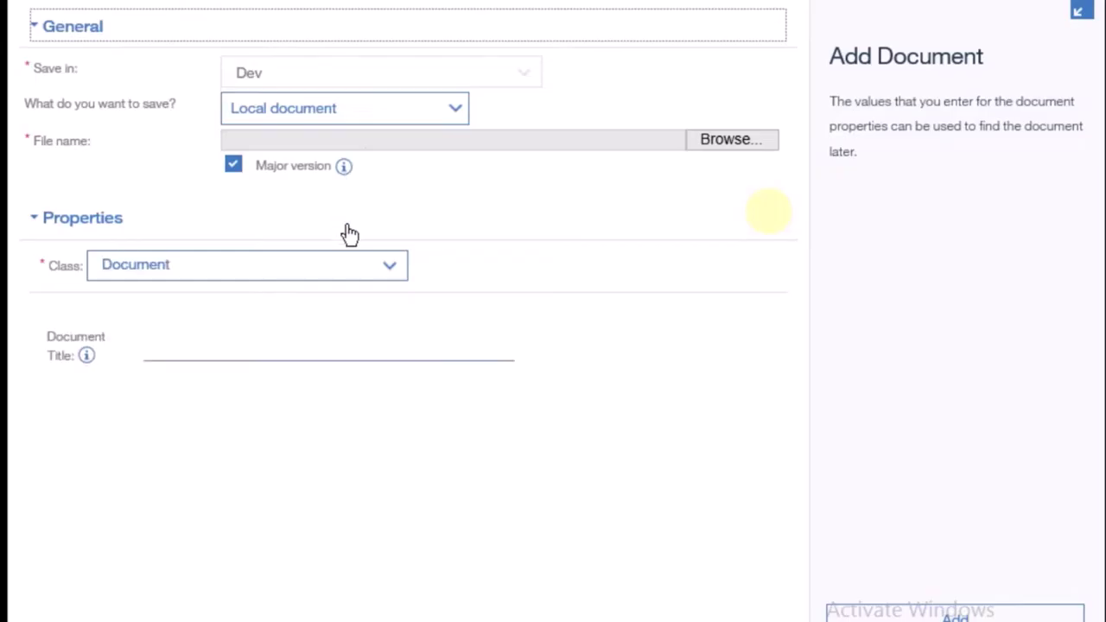
left_click(376, 268)
left_click(742, 145)
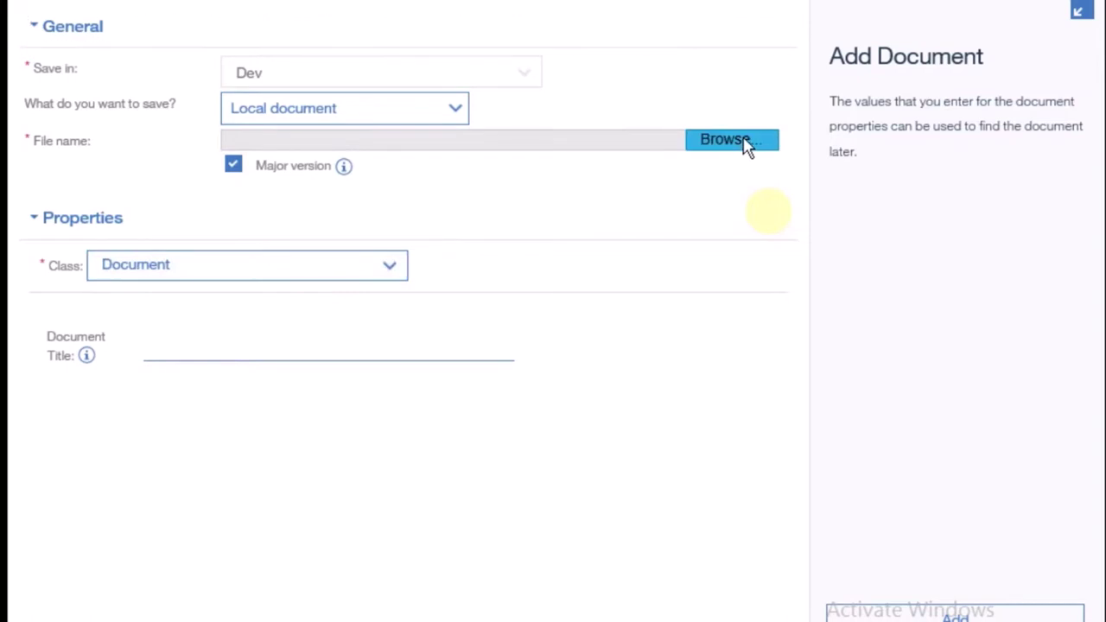
left_click_drag(659, 109, 657, 246)
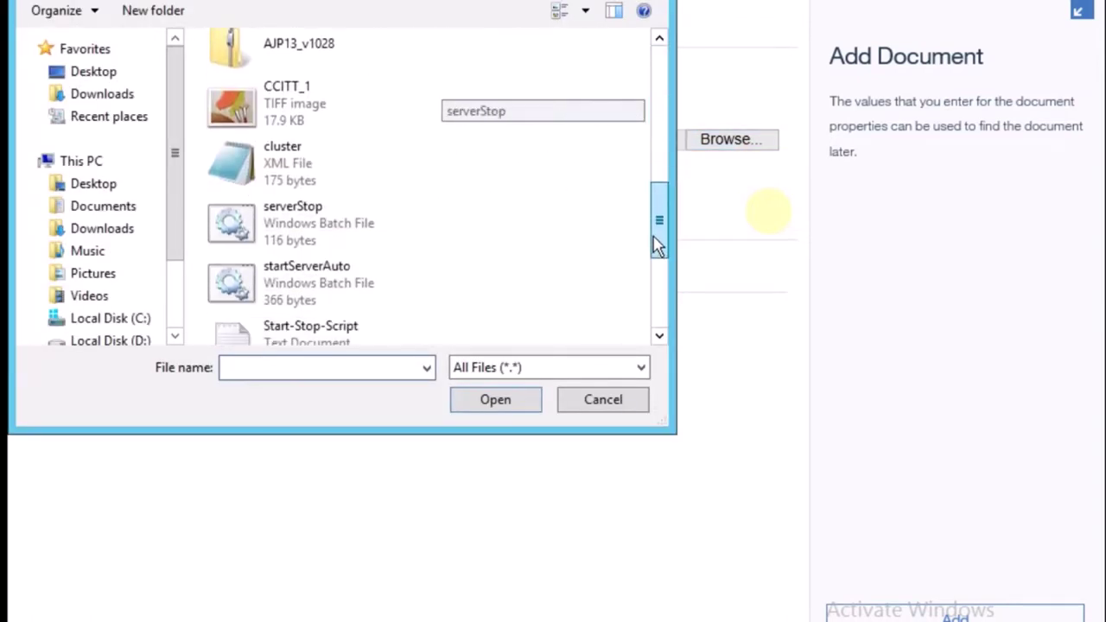
double_click(264, 165)
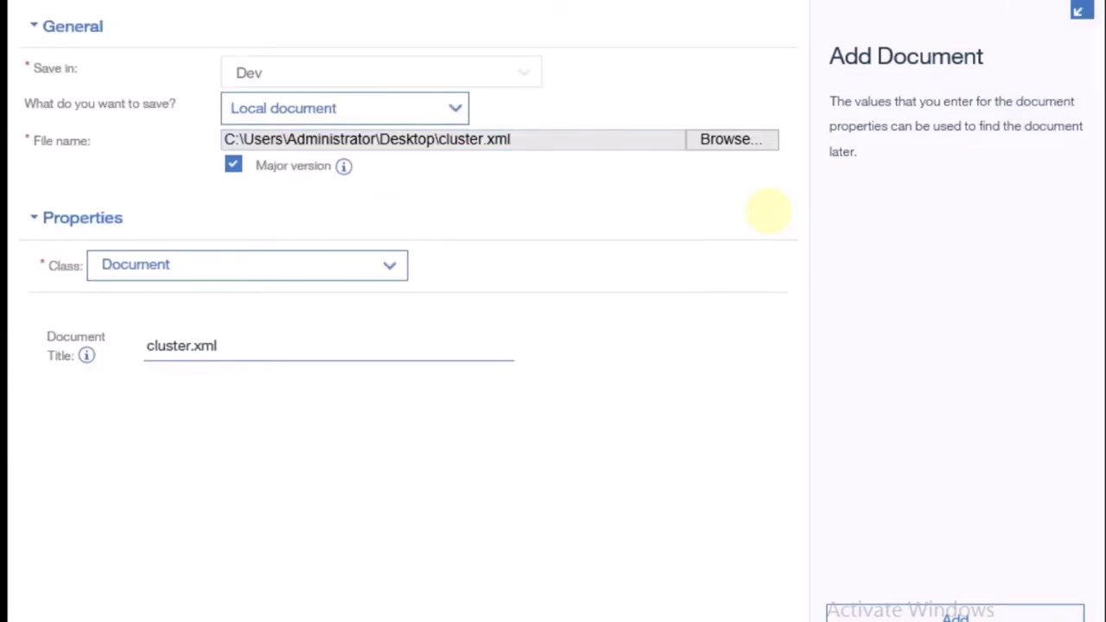
left_click(955, 614)
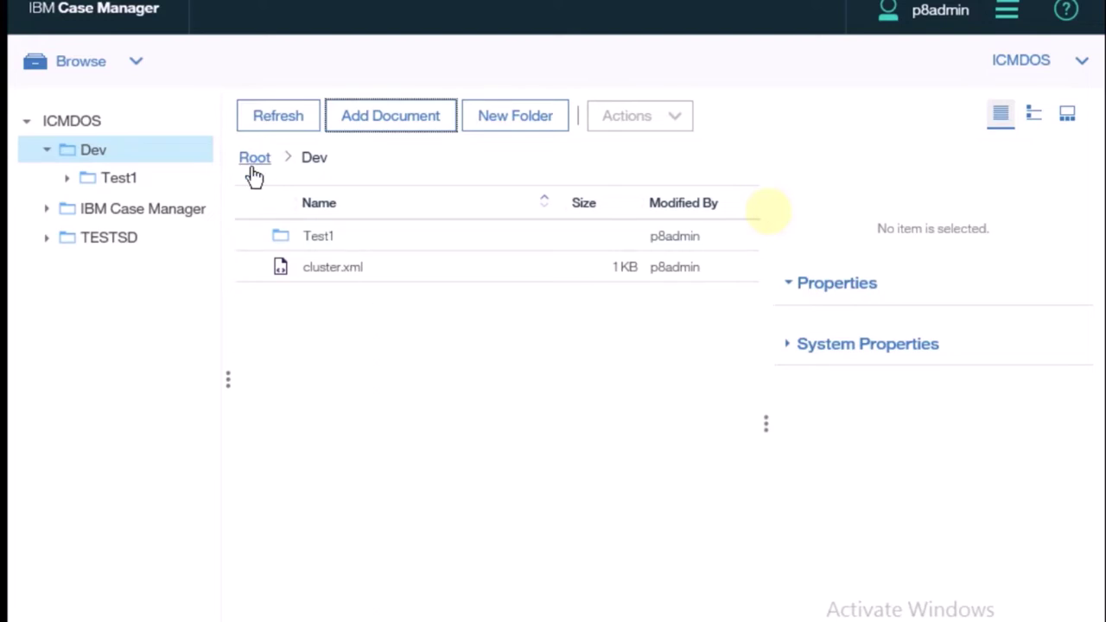
Check CCITT_1.TIF inside Test1, then go back to Dev and select cluster.xml
double_click(307, 159)
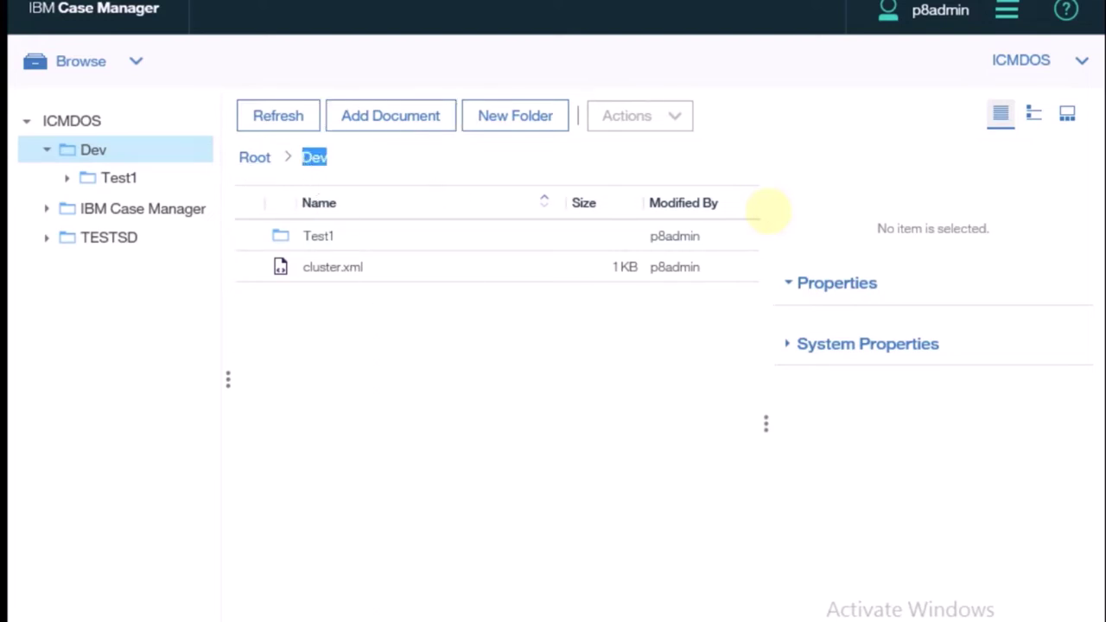
left_click(465, 339)
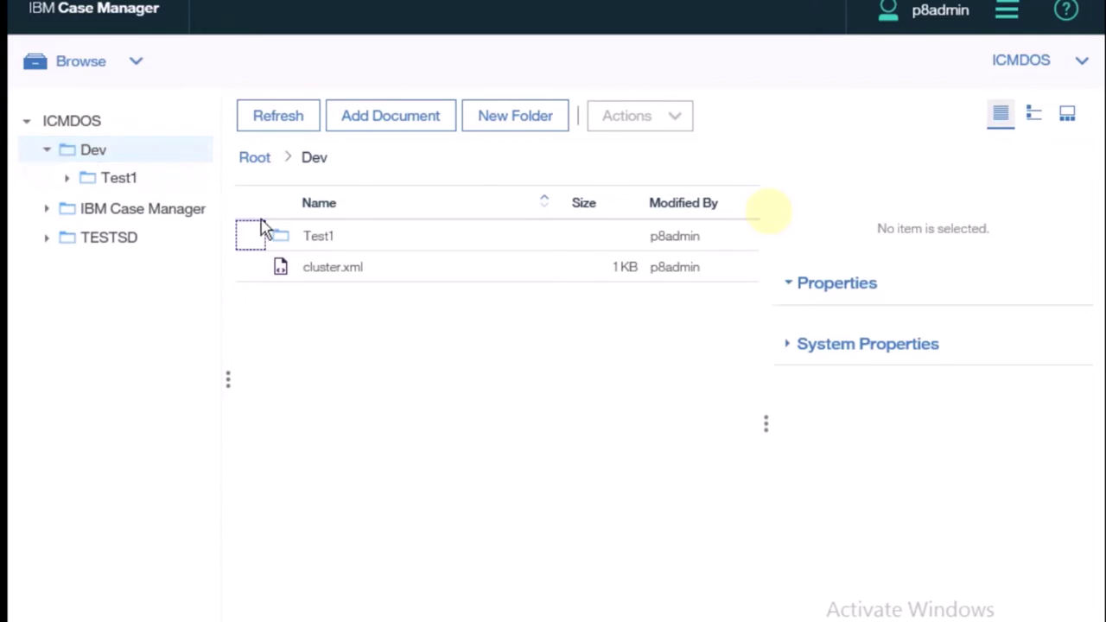
double_click(323, 240)
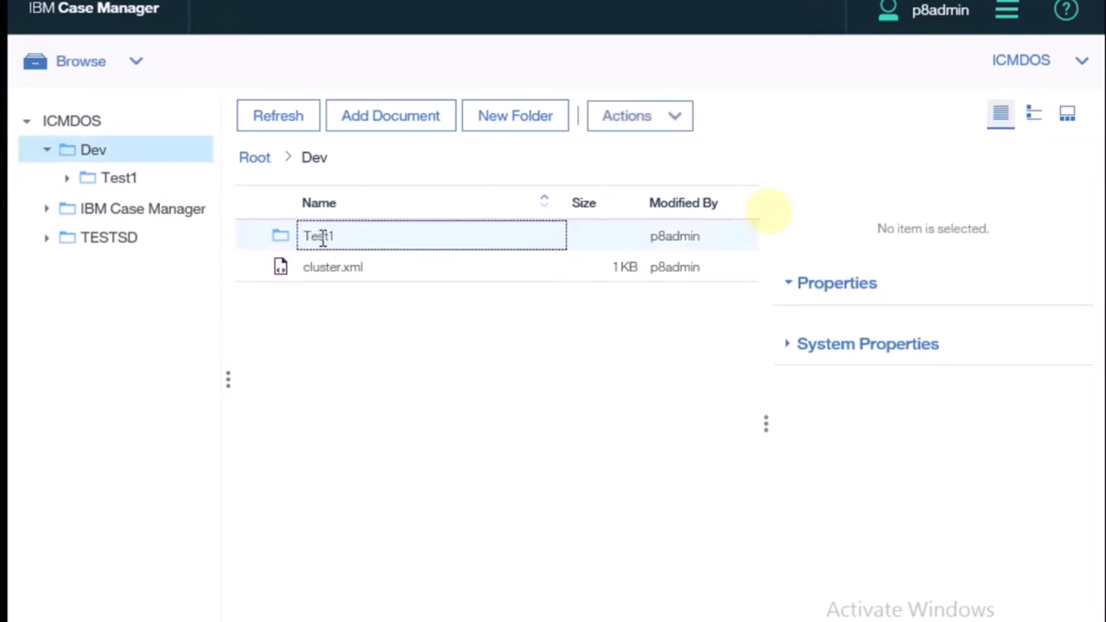
left_click(361, 240)
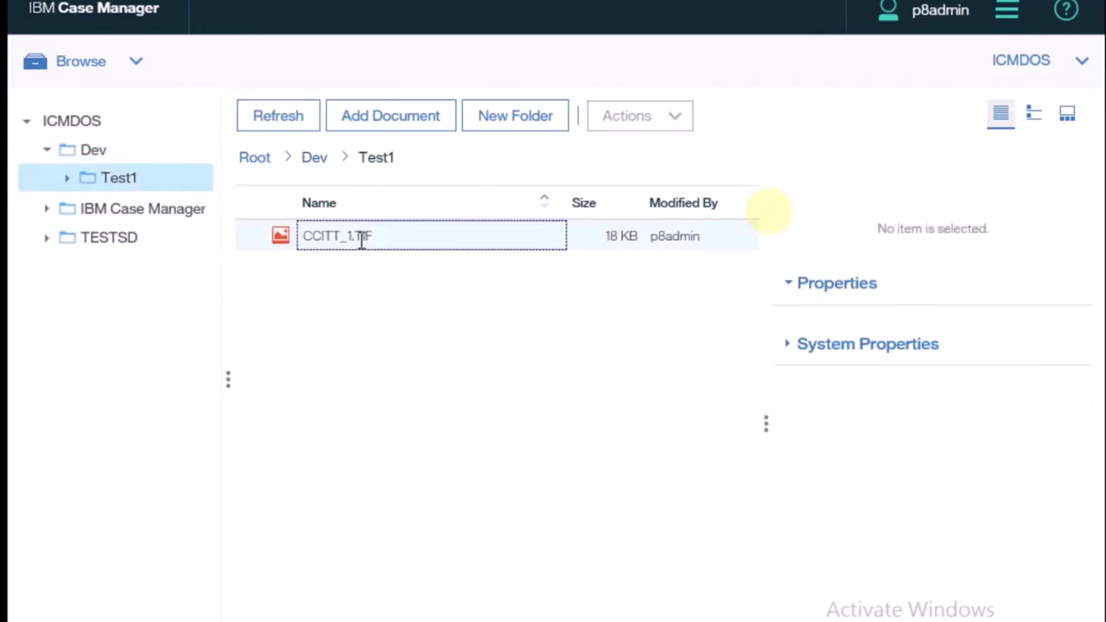
left_click(314, 159)
left_click(383, 270)
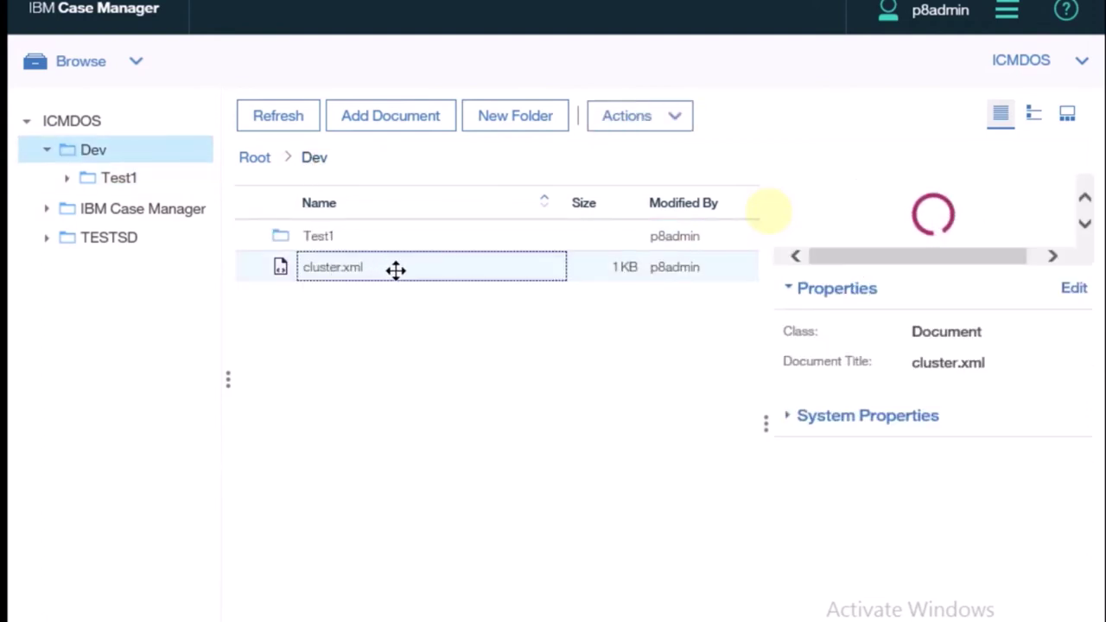
Reopen Test1's contents through ICMDOS and Dev in the folder tree
left_click(87, 125)
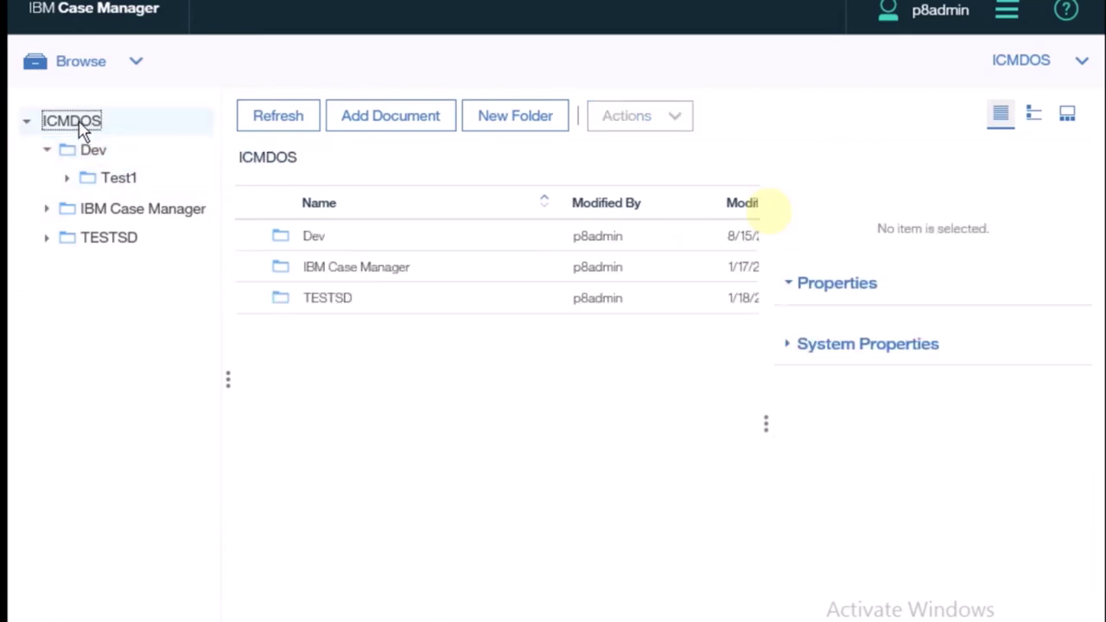
left_click(97, 151)
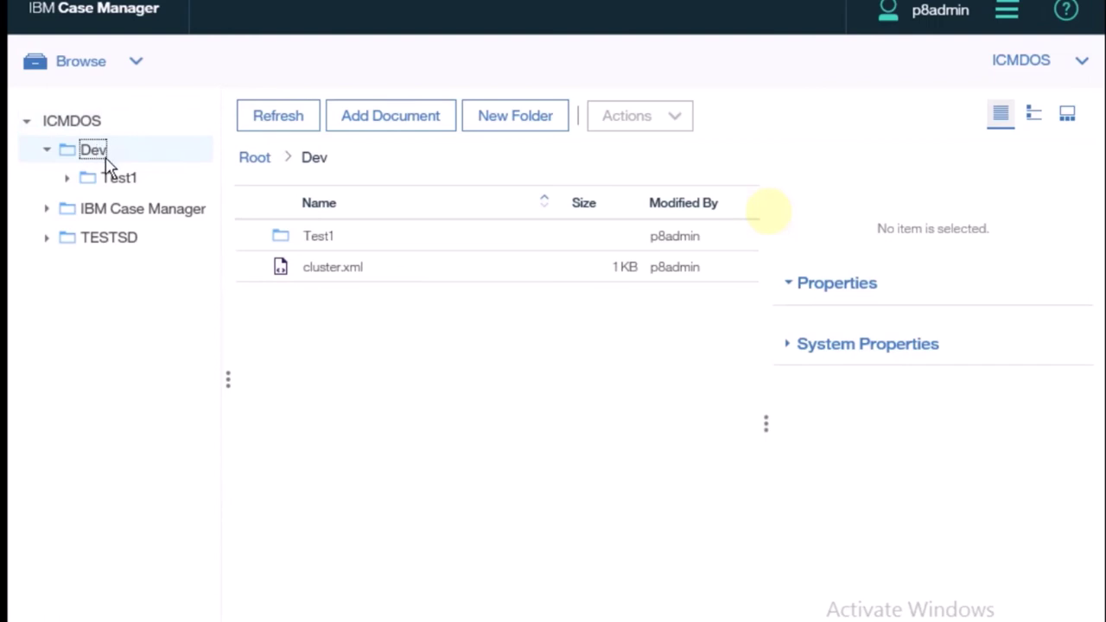
left_click(116, 178)
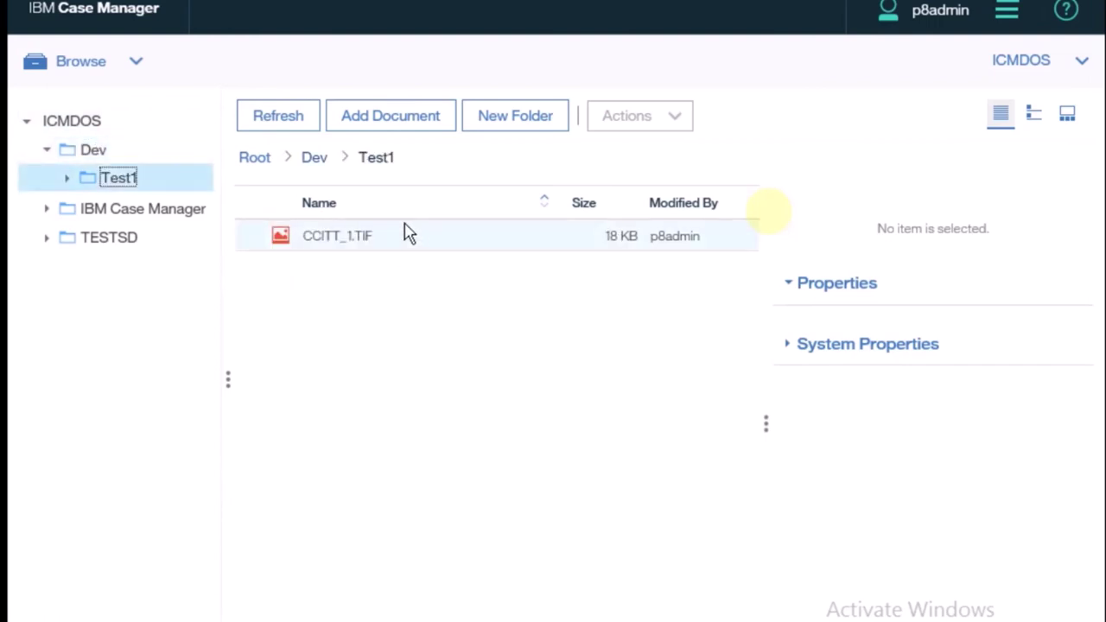